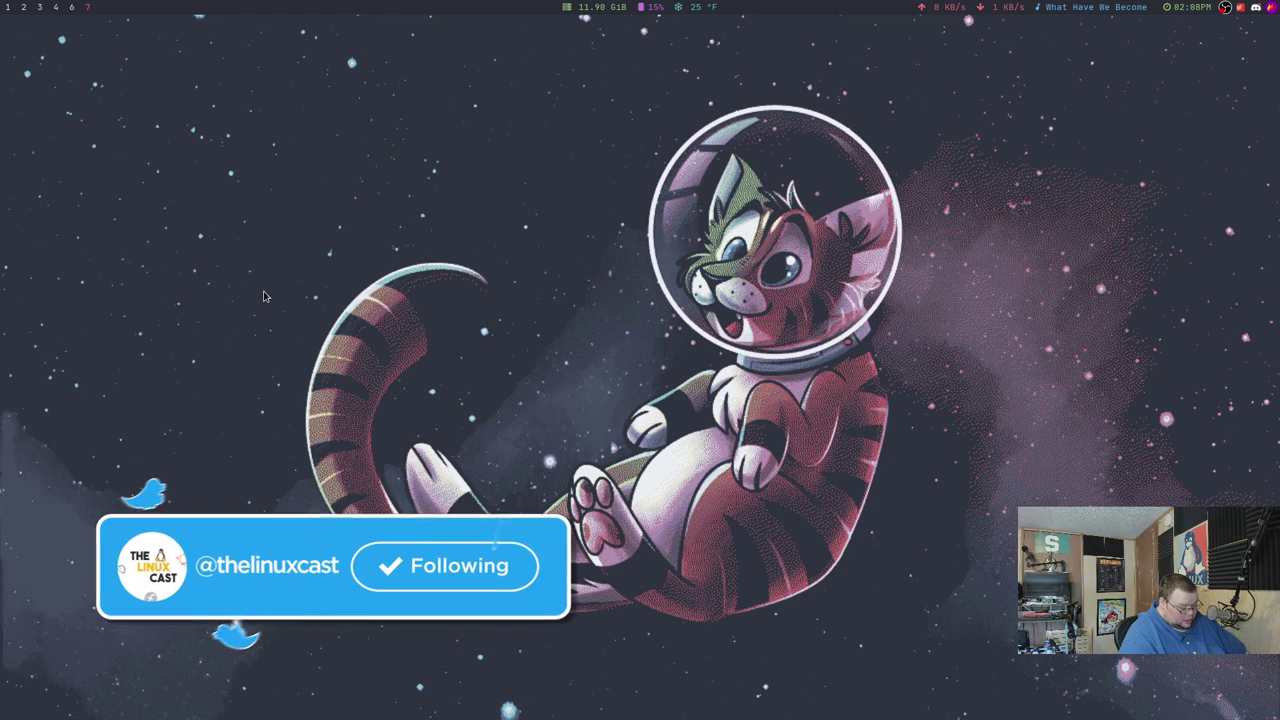
Step: Start a screenshot and select a region of about 1370 × 876 pixels around the cat artwork
key(Print)
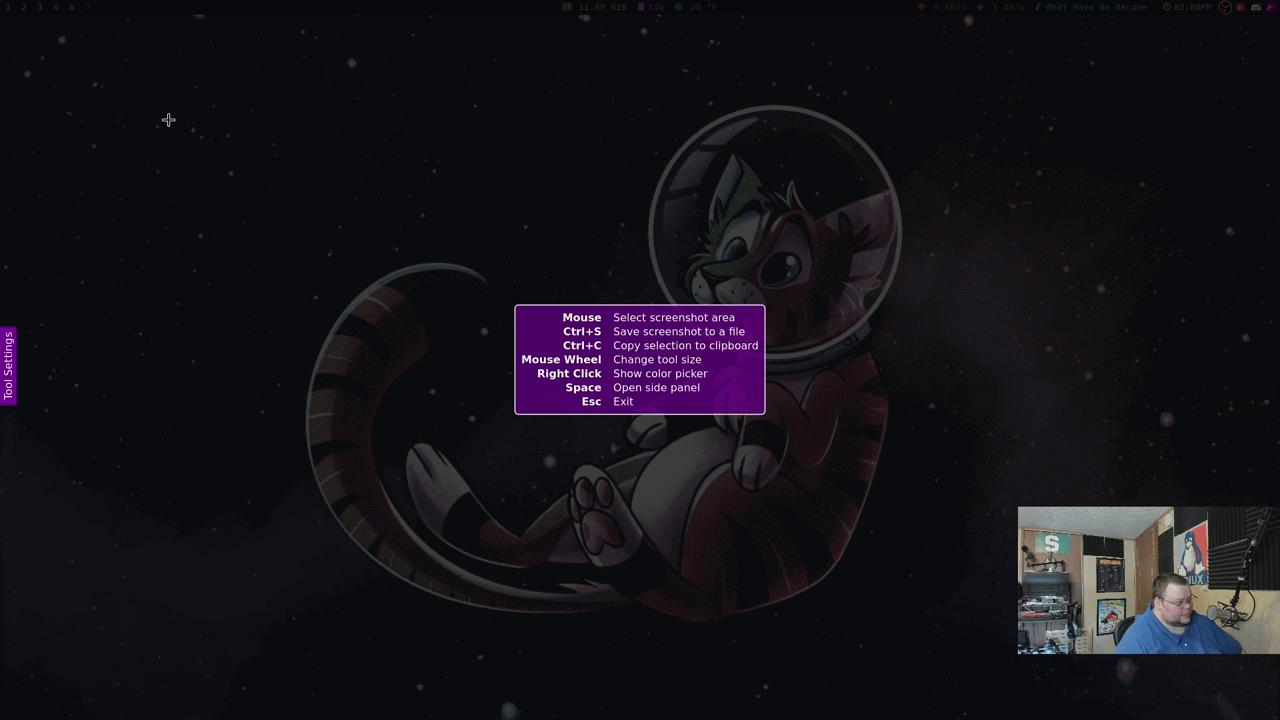
drag(118, 41, 1090, 654)
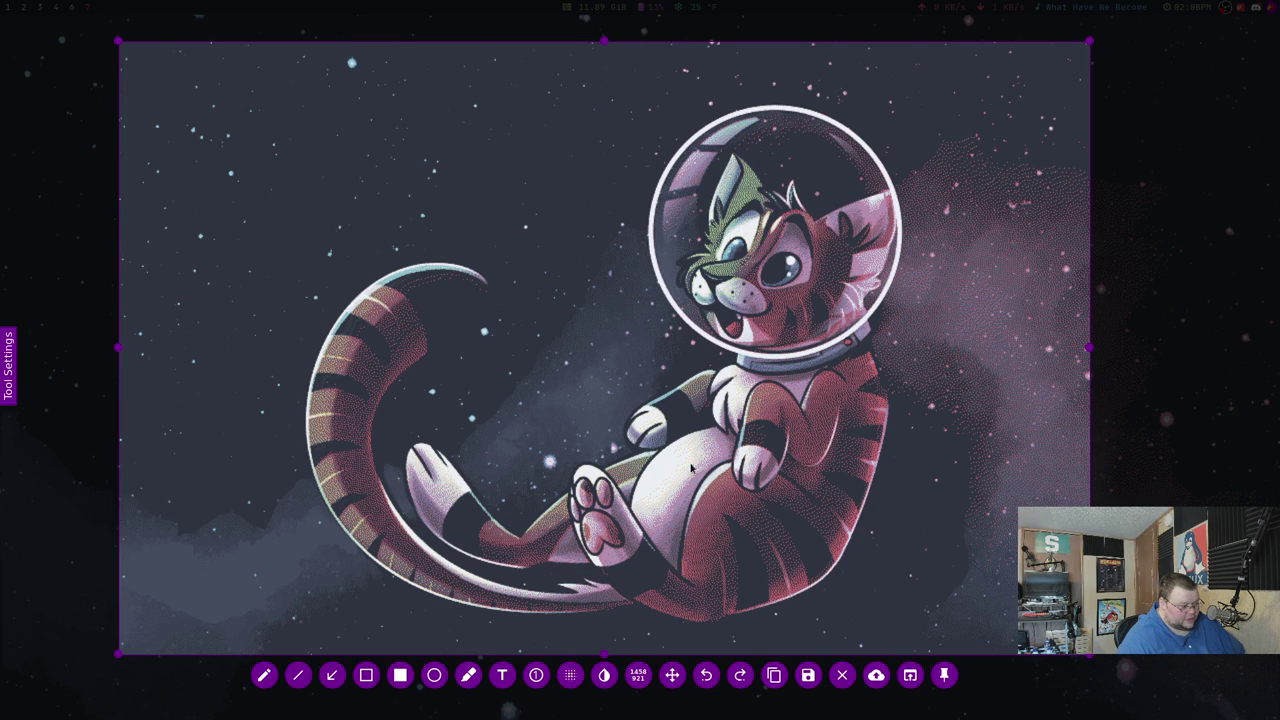
drag(443, 313, 492, 318)
drag(184, 49, 220, 71)
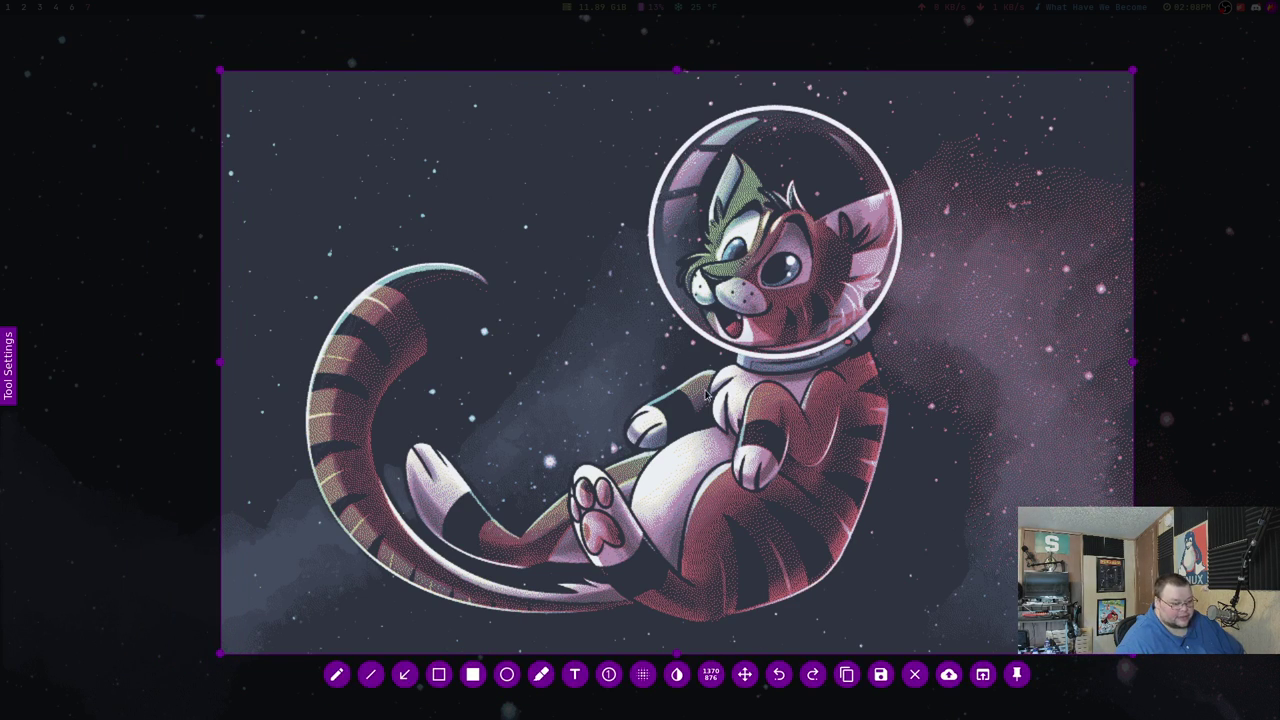
Step: Draw a rectangle over the area between the cat's tail and helmet, and a circle inside it
click(438, 674)
drag(363, 152, 686, 448)
click(507, 674)
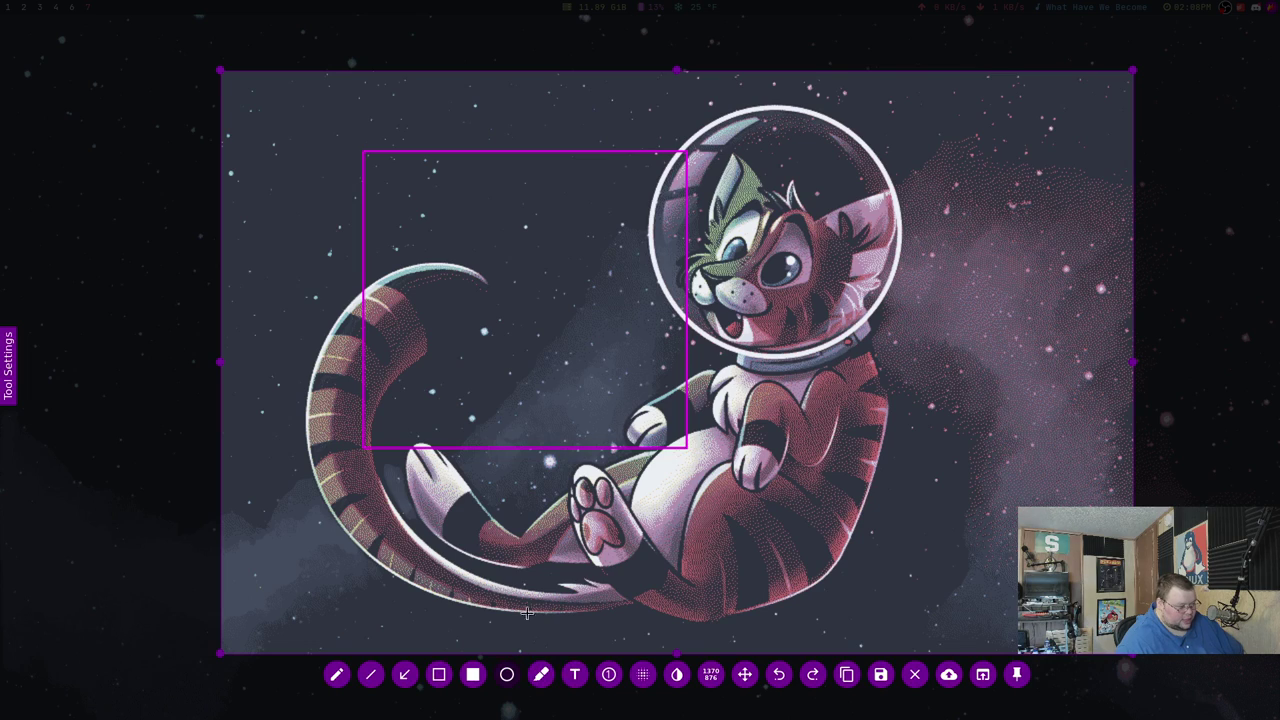
drag(426, 201, 675, 407)
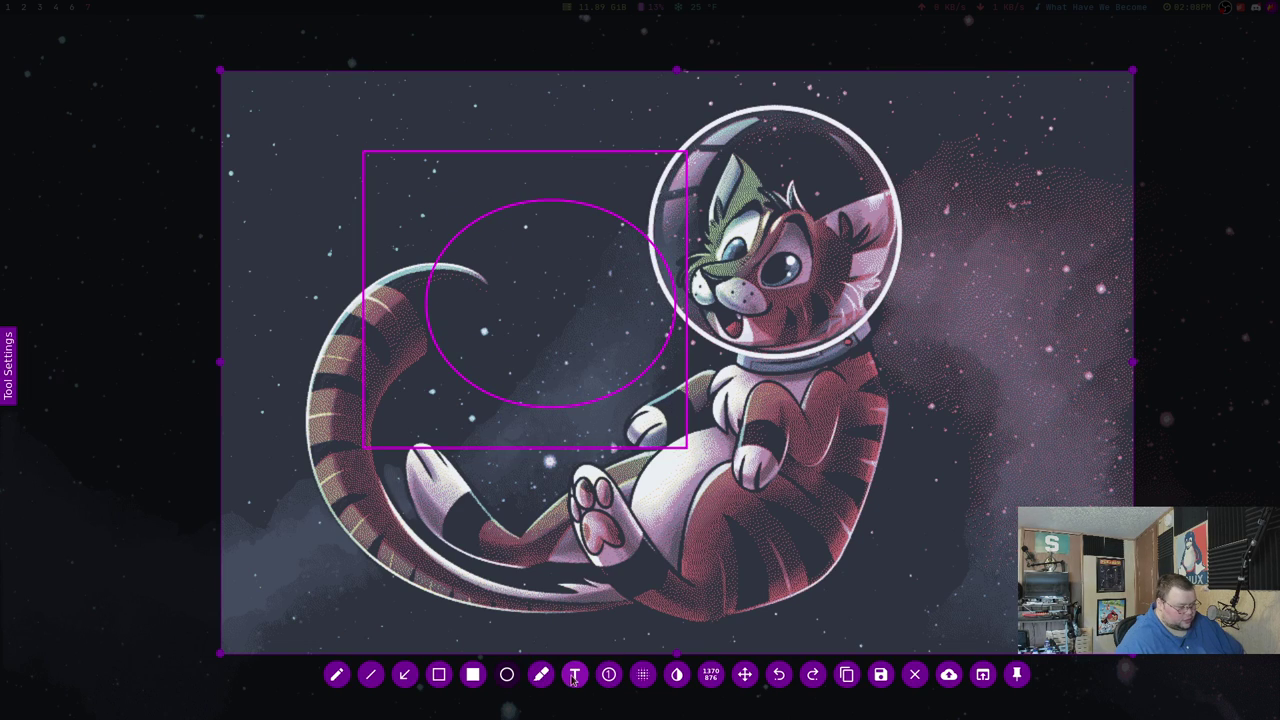
Step: Add an arrow pointing at the upper edge of the helmet and the annotation "text" in the pink nebula beside it
click(404, 674)
drag(1016, 122, 925, 152)
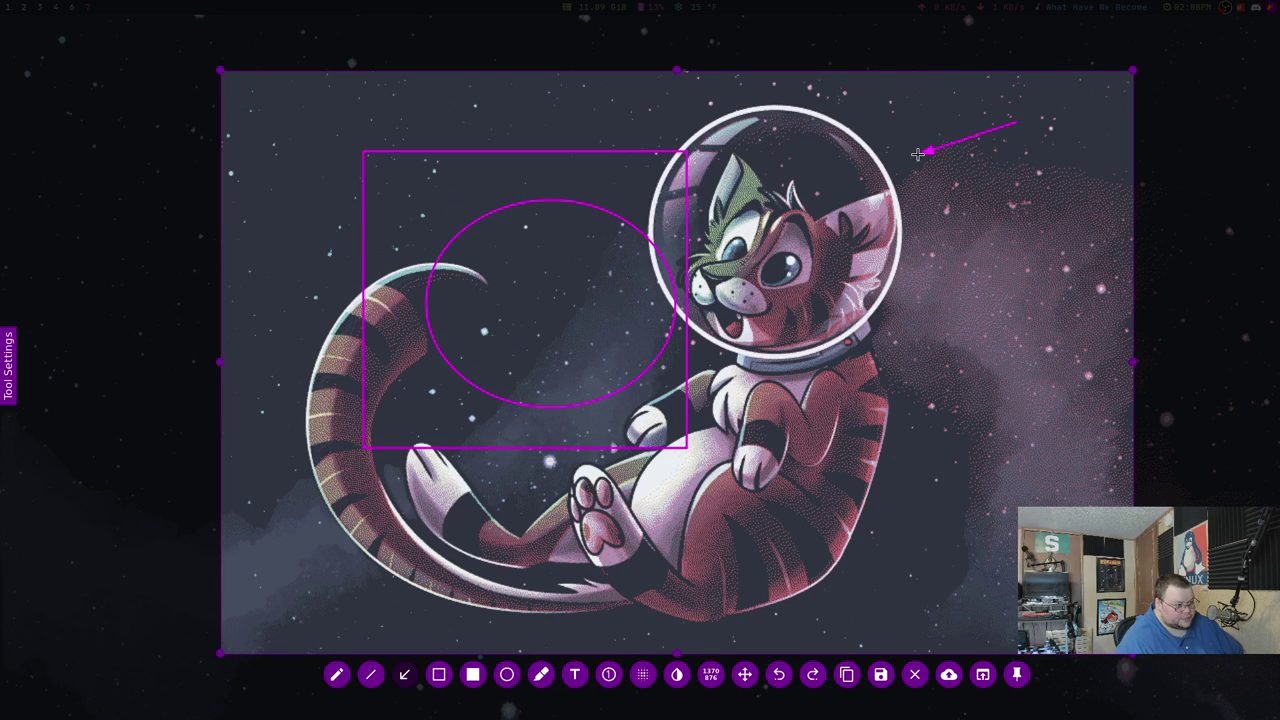
click(575, 674)
click(1012, 223)
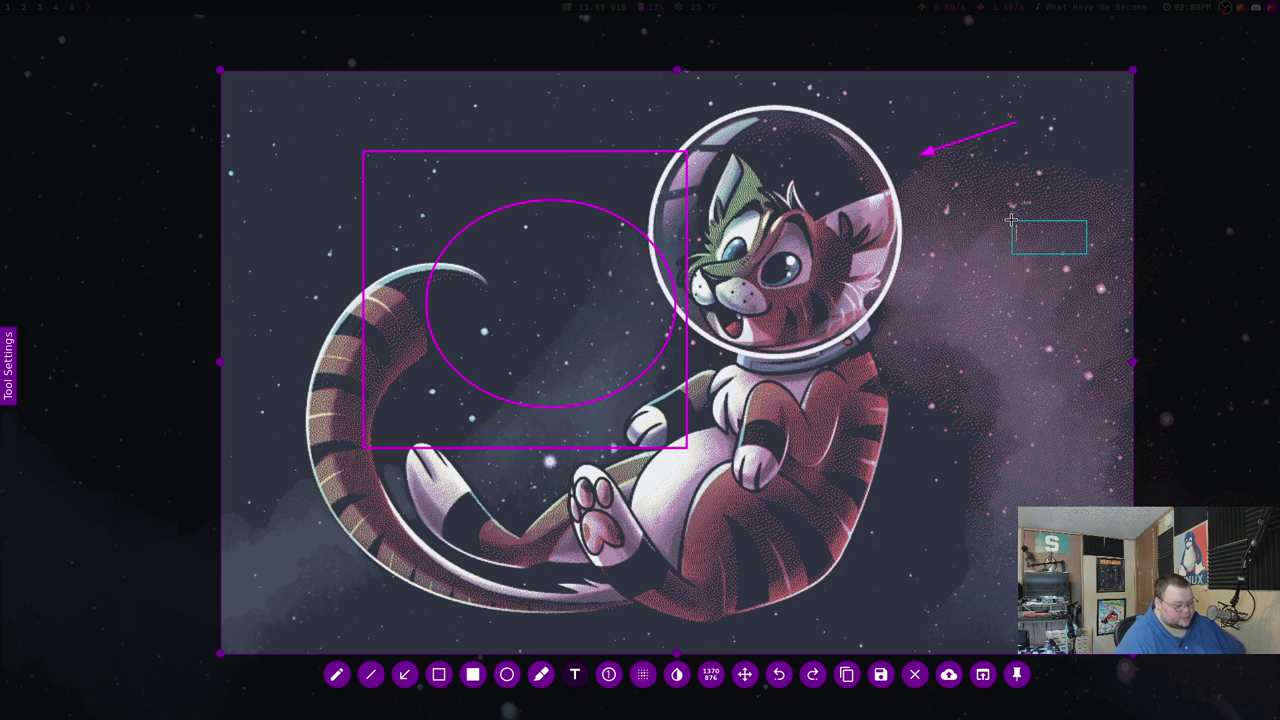
text(text)
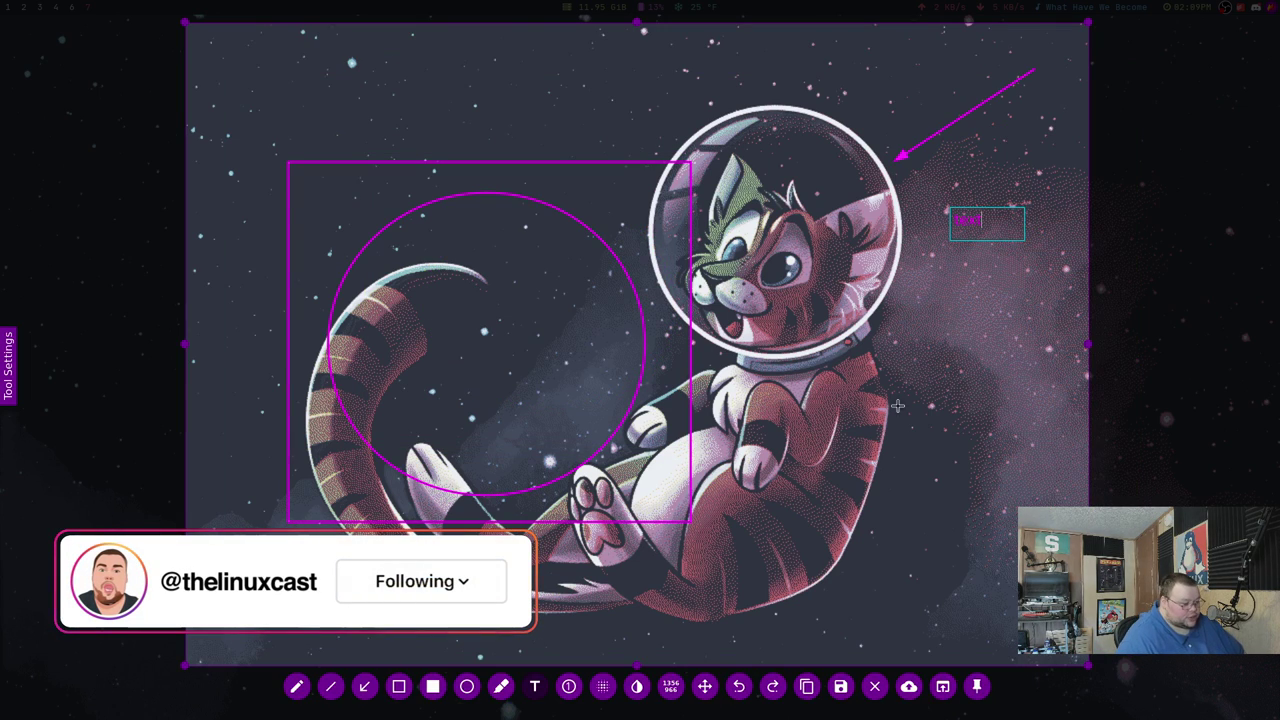
Step: Save the annotated screenshot as 2022-02-25_14-09.png in the Pictures folder
click(840, 688)
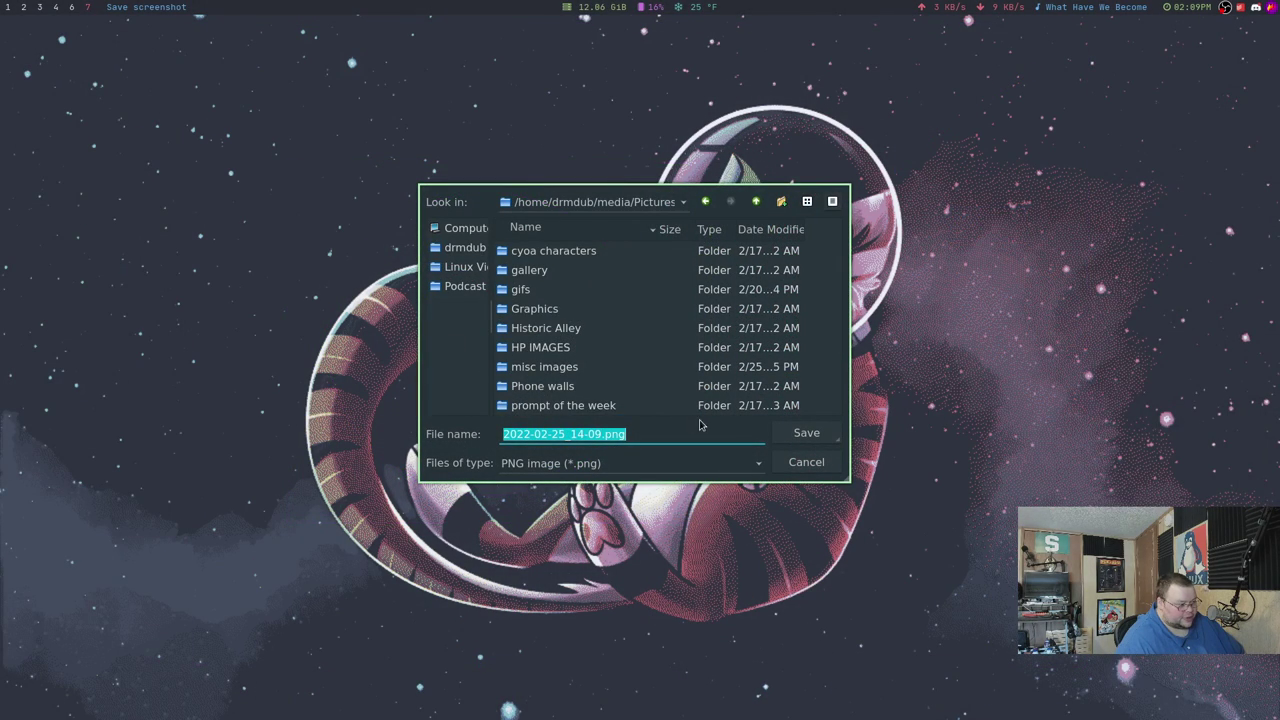
click(818, 436)
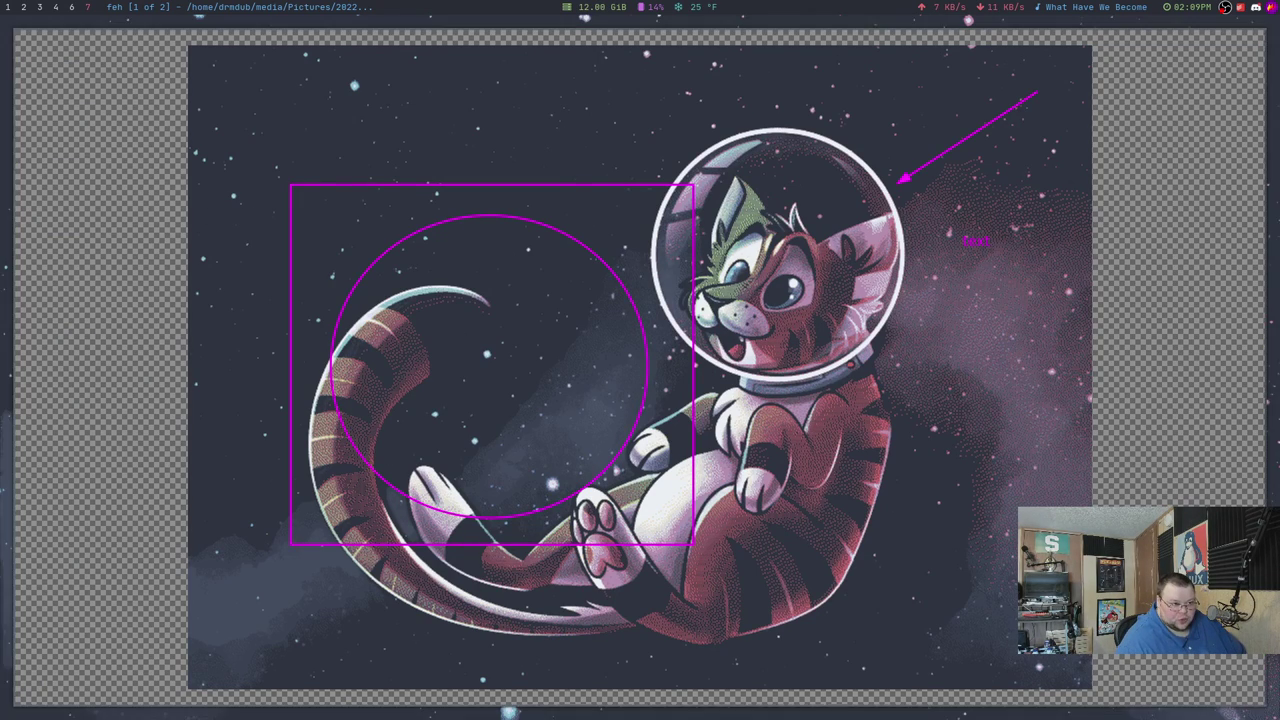
key(q)
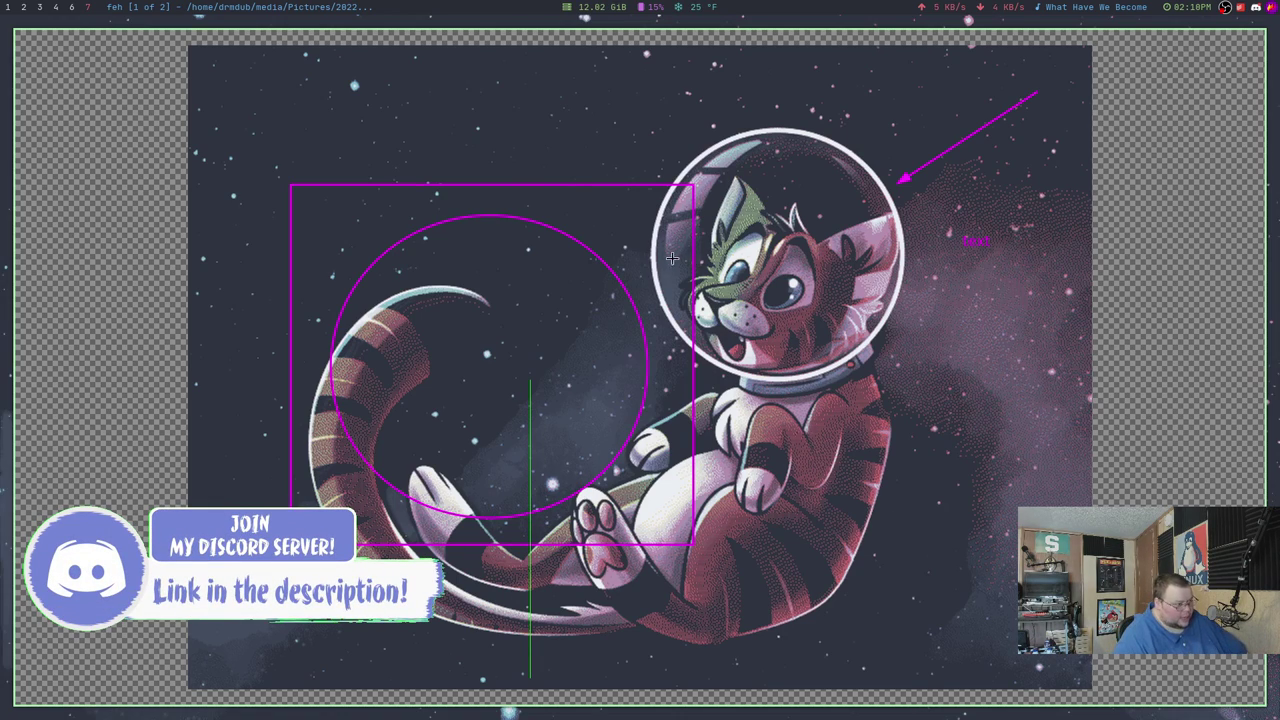
Step: Start a new screenshot, select a region of about 1270 × 810 pixels and shift it diagonally over the opened image
key(Print)
drag(198, 68, 1044, 608)
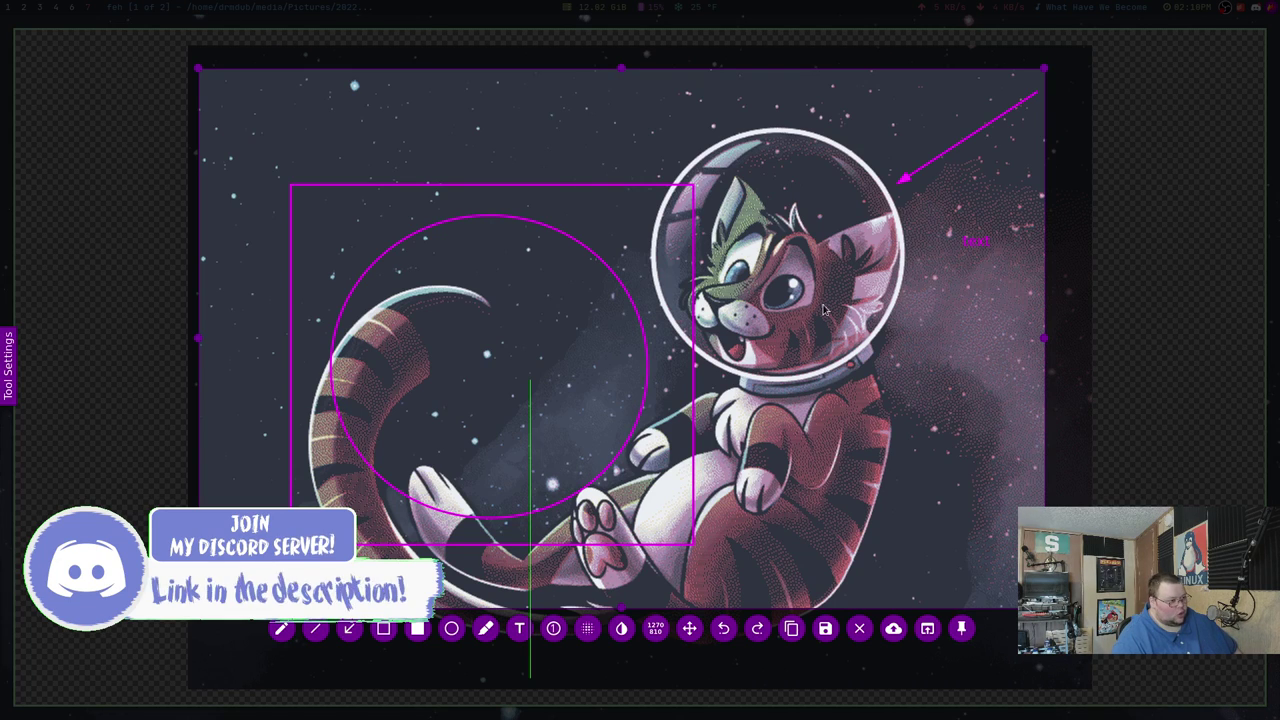
drag(785, 443, 839, 472)
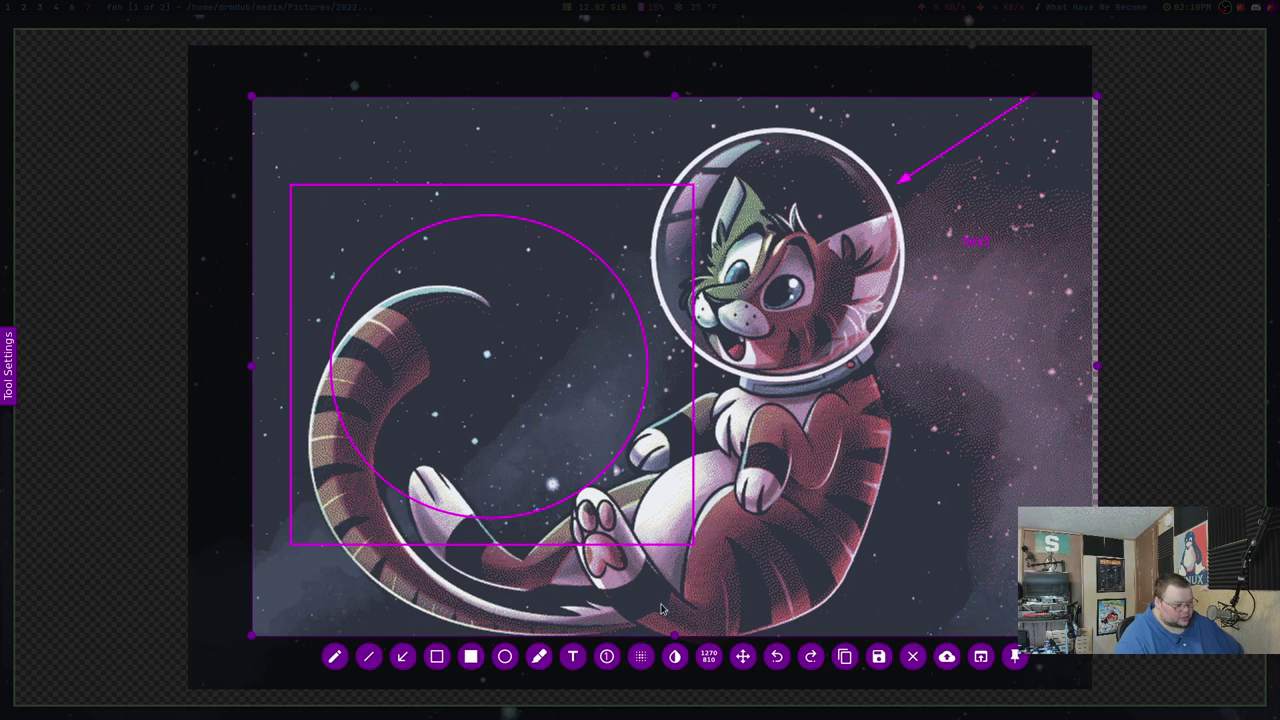
Step: Place four numbered markers from the helmet's edge down to the cat's body, and discard the capture
click(659, 172)
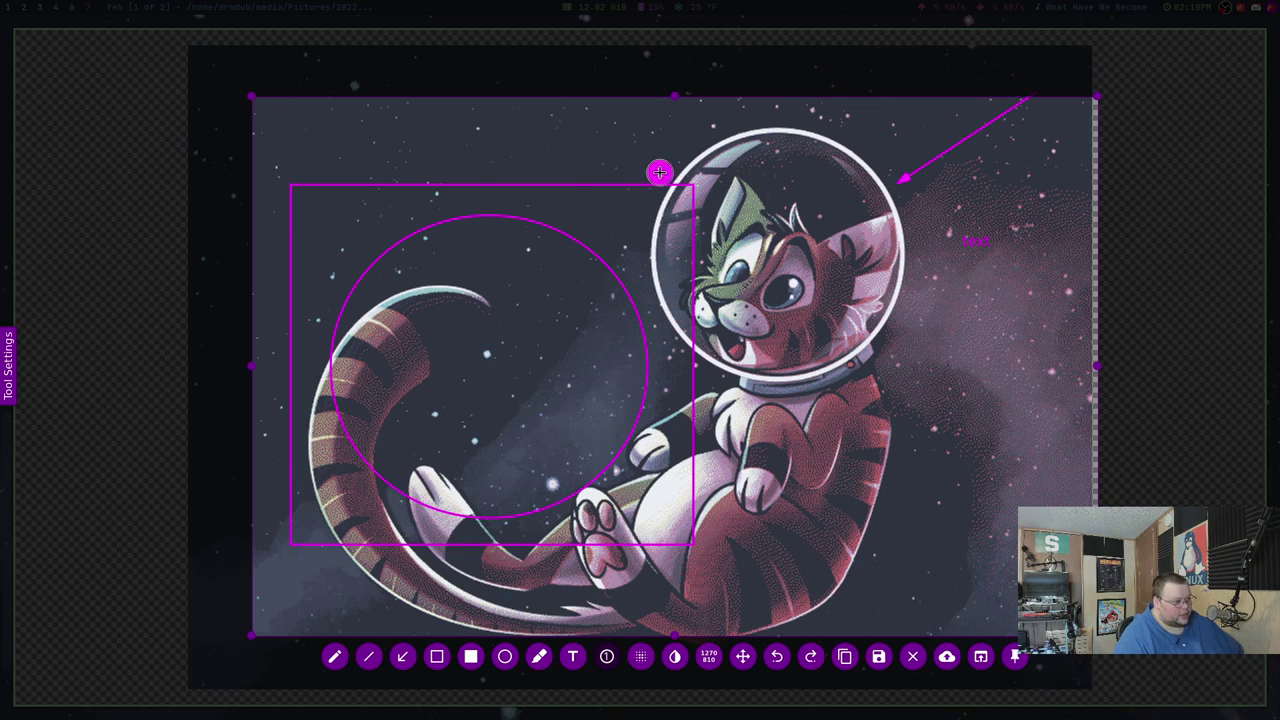
click(790, 201)
click(812, 333)
click(816, 473)
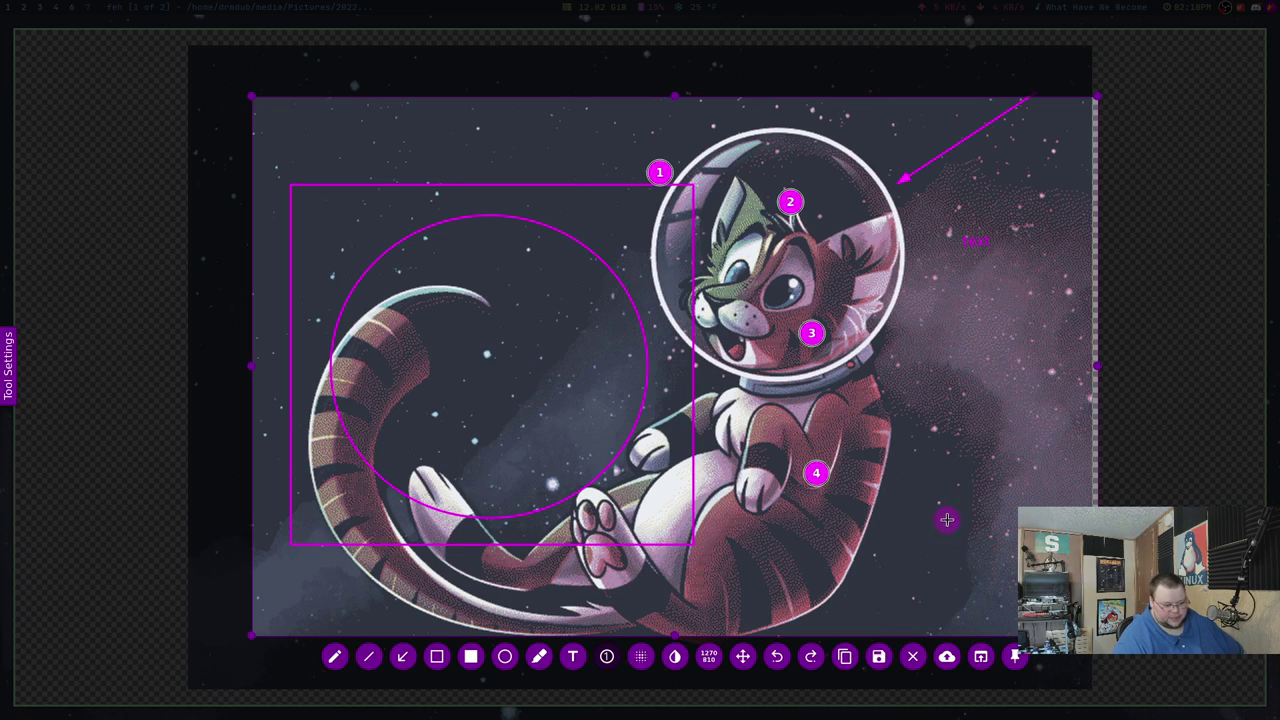
key(Escape)
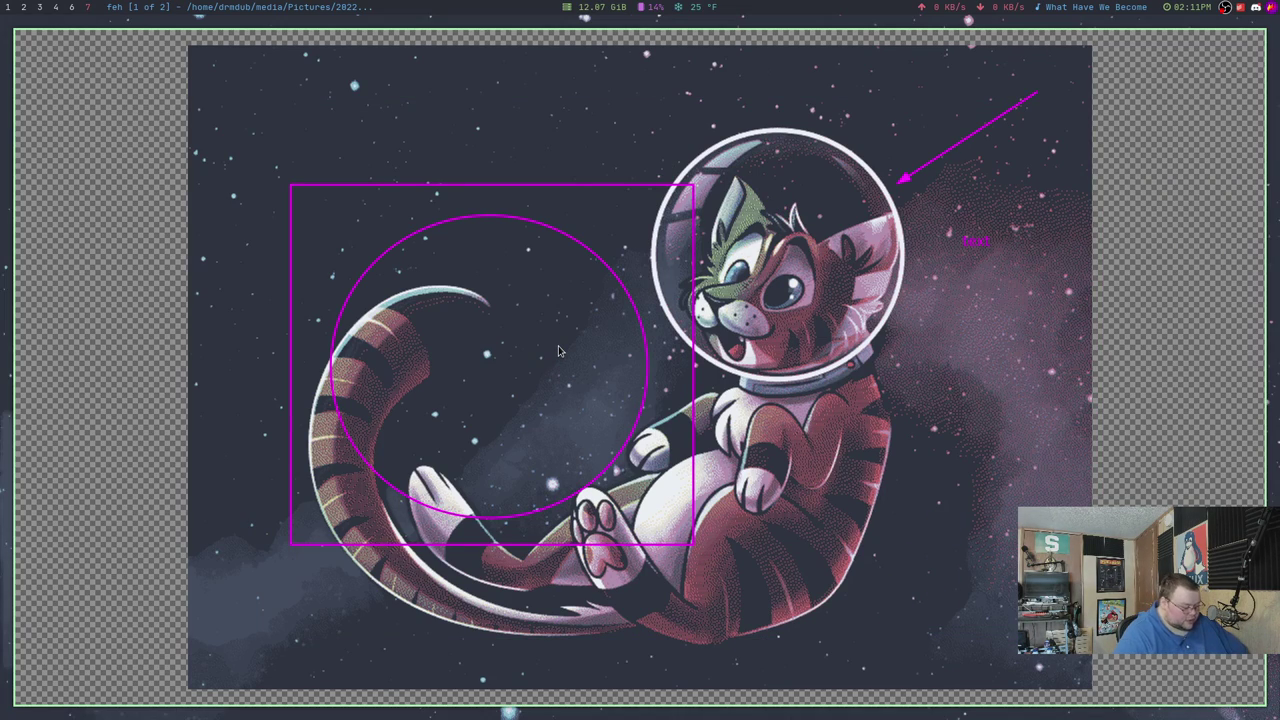
Step: Start another screenshot with yellow as the drawing colour and select a region of about 990 × 640 pixels around the cat
key(Print)
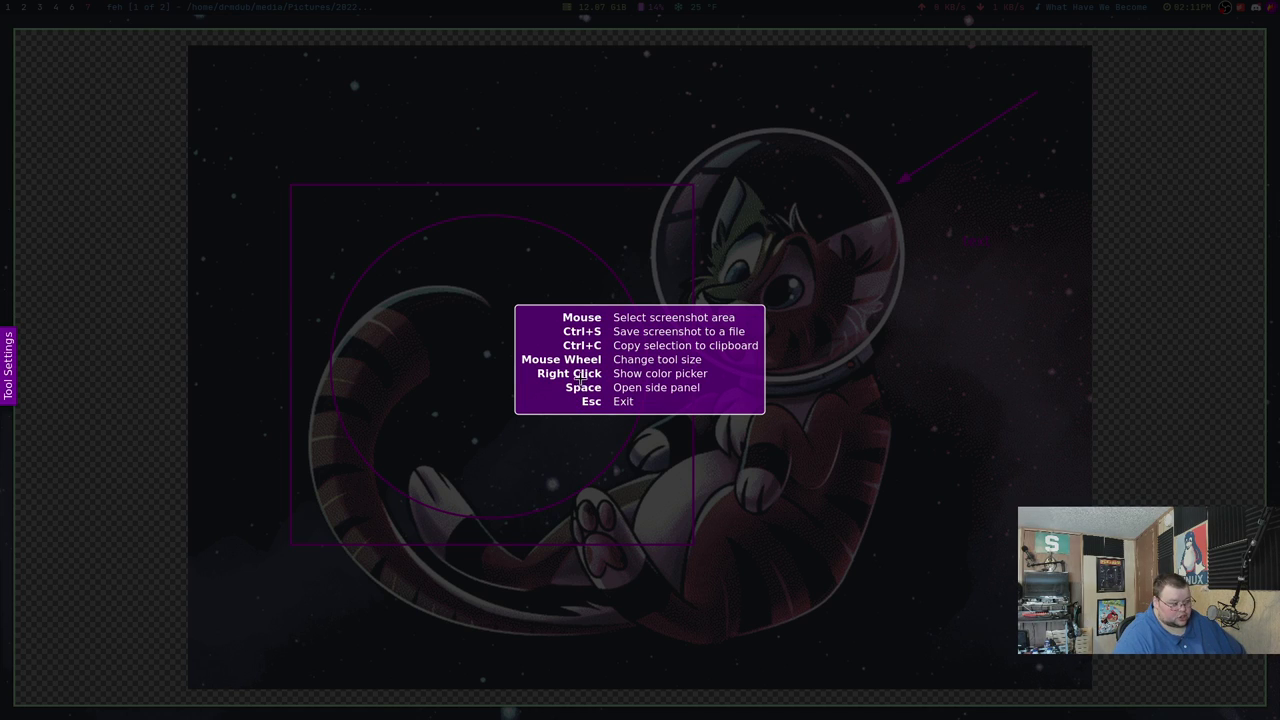
right_click(419, 338)
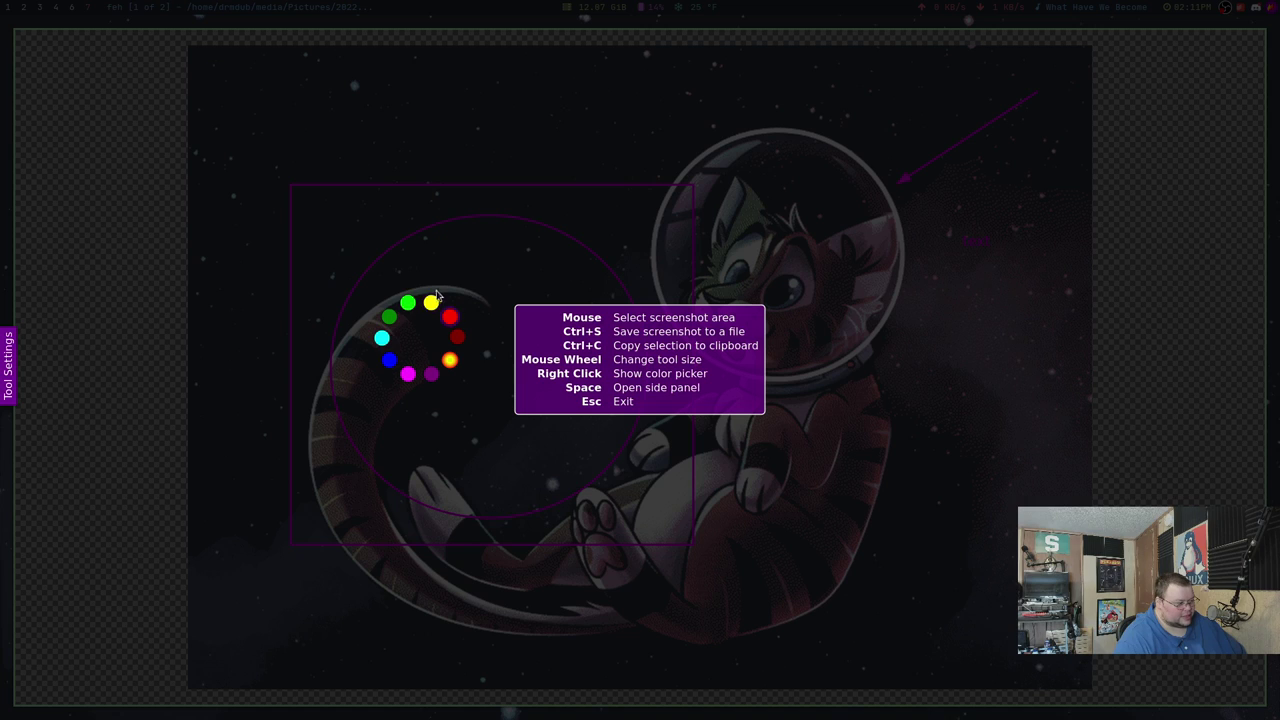
drag(284, 157, 353, 203)
drag(414, 244, 948, 584)
Step: Draw two yellow circles beside the tail, the second with a thicker line, and save the screenshot as 2022-02-25_14-12.png
scroll(507, 415, up, 1)
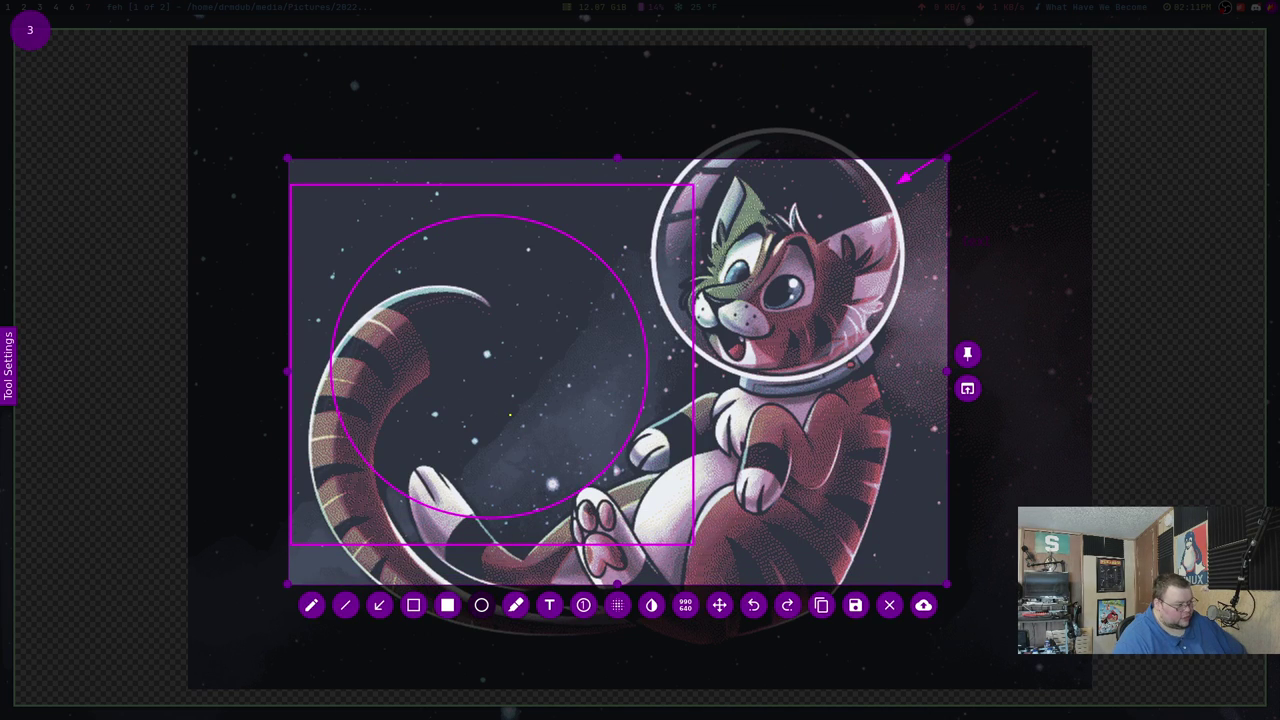
scroll(510, 414, down, 2)
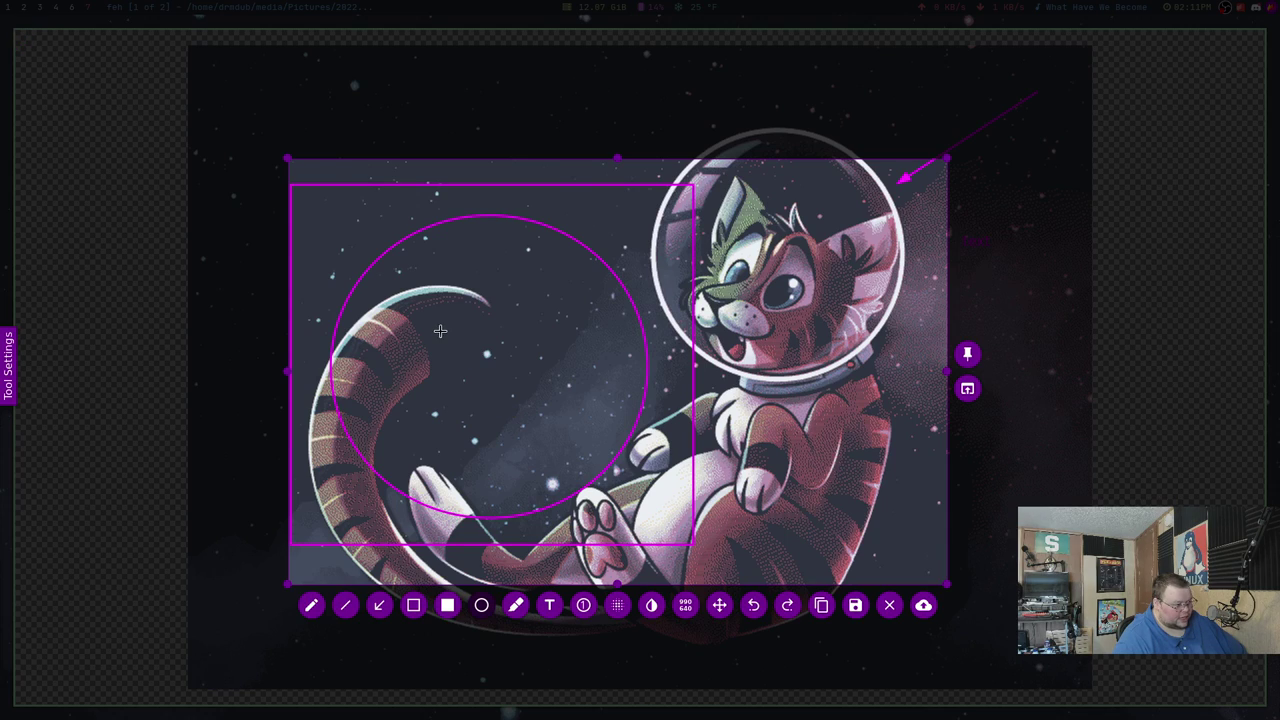
drag(440, 330, 546, 436)
scroll(546, 436, up, 2)
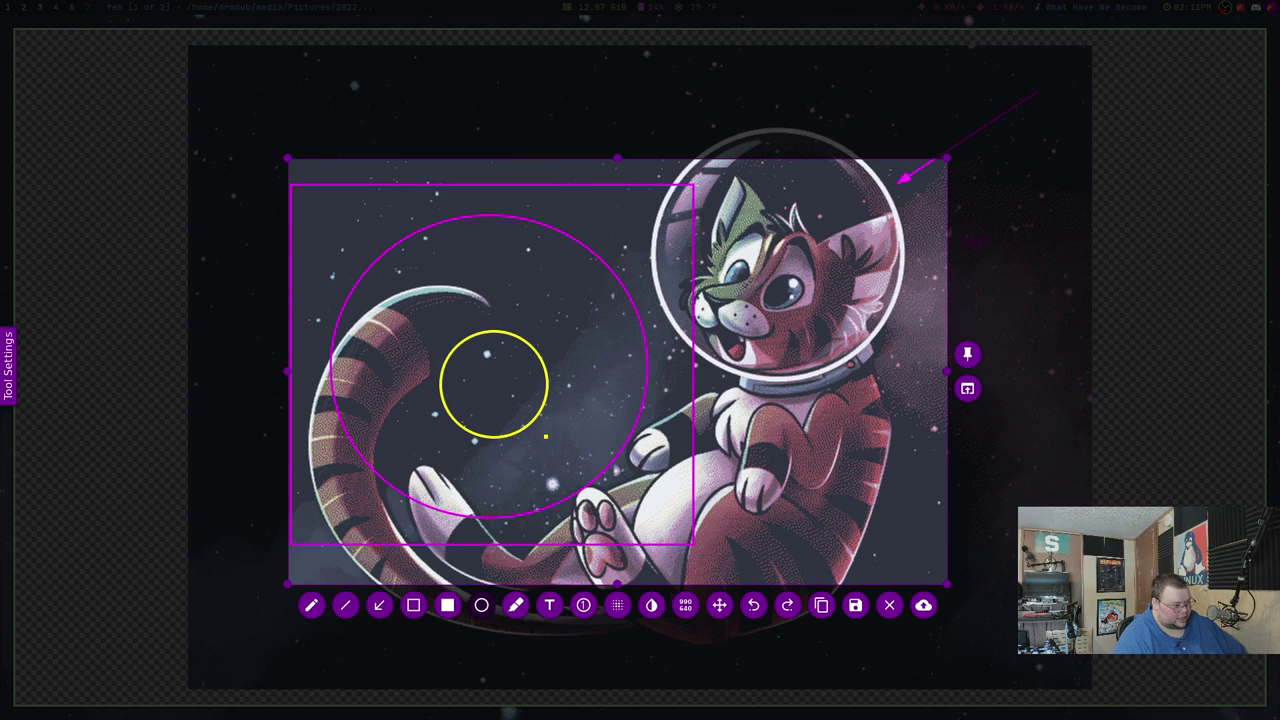
scroll(515, 405, down, 2)
drag(470, 370, 619, 525)
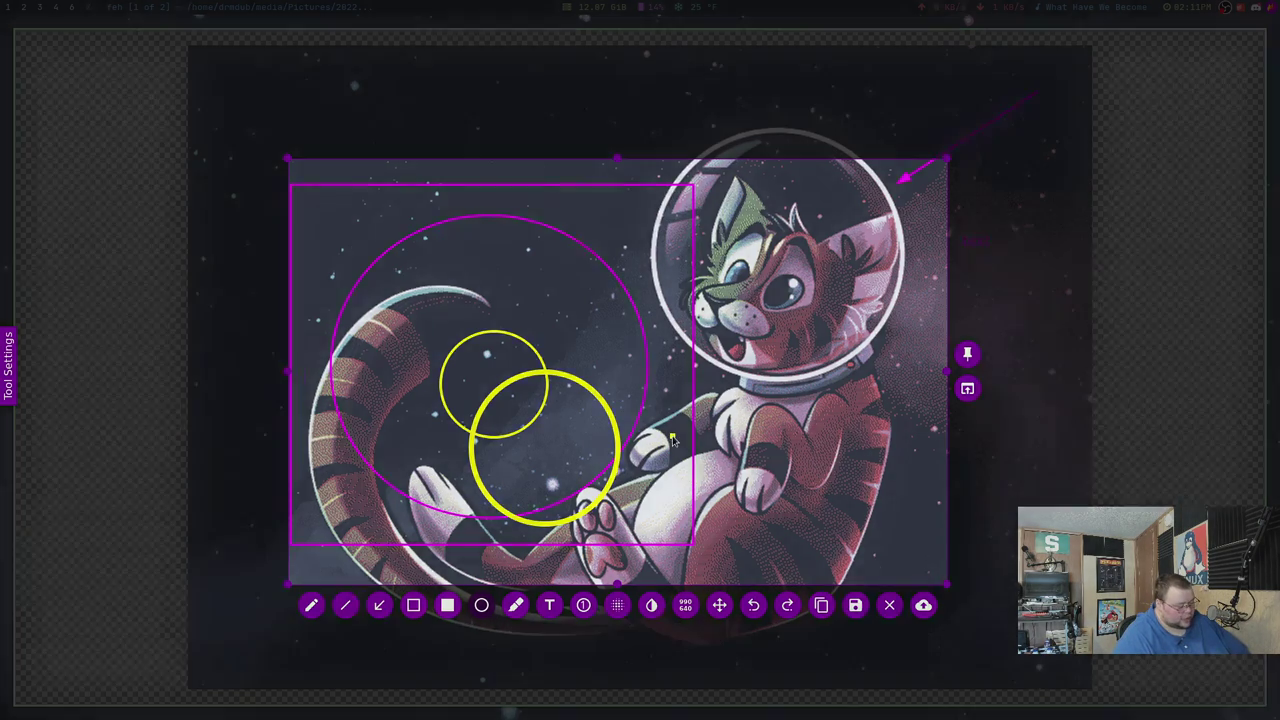
key(ctrl+s)
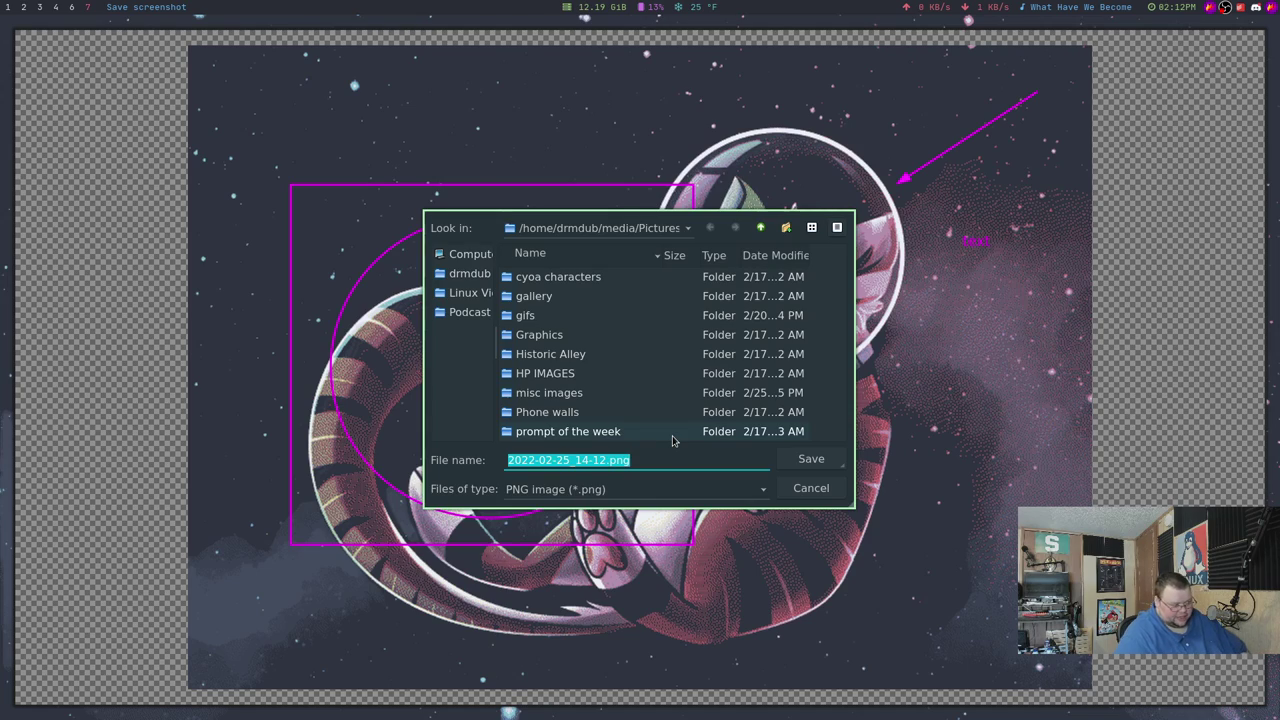
key(Return)
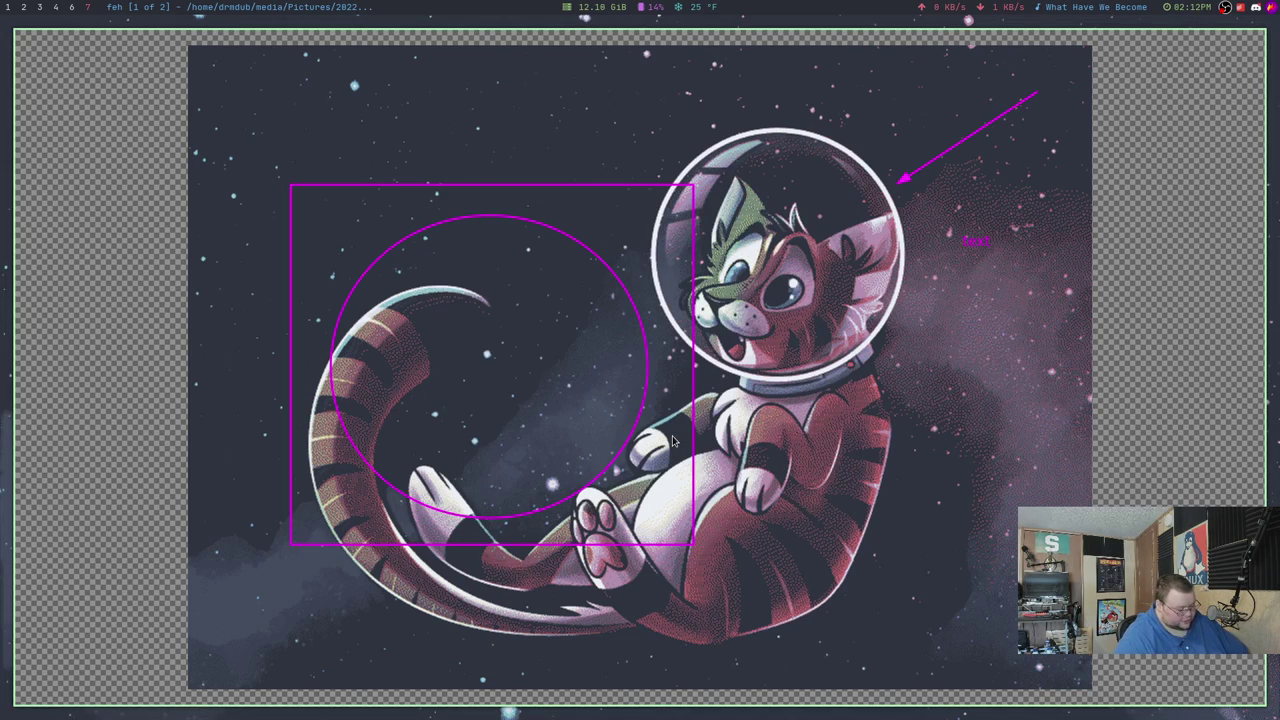
Step: Start a screenshot, select a region of about 586 × 612 pixels and shift it slightly toward the helmet
key(Print)
drag(431, 177, 820, 583)
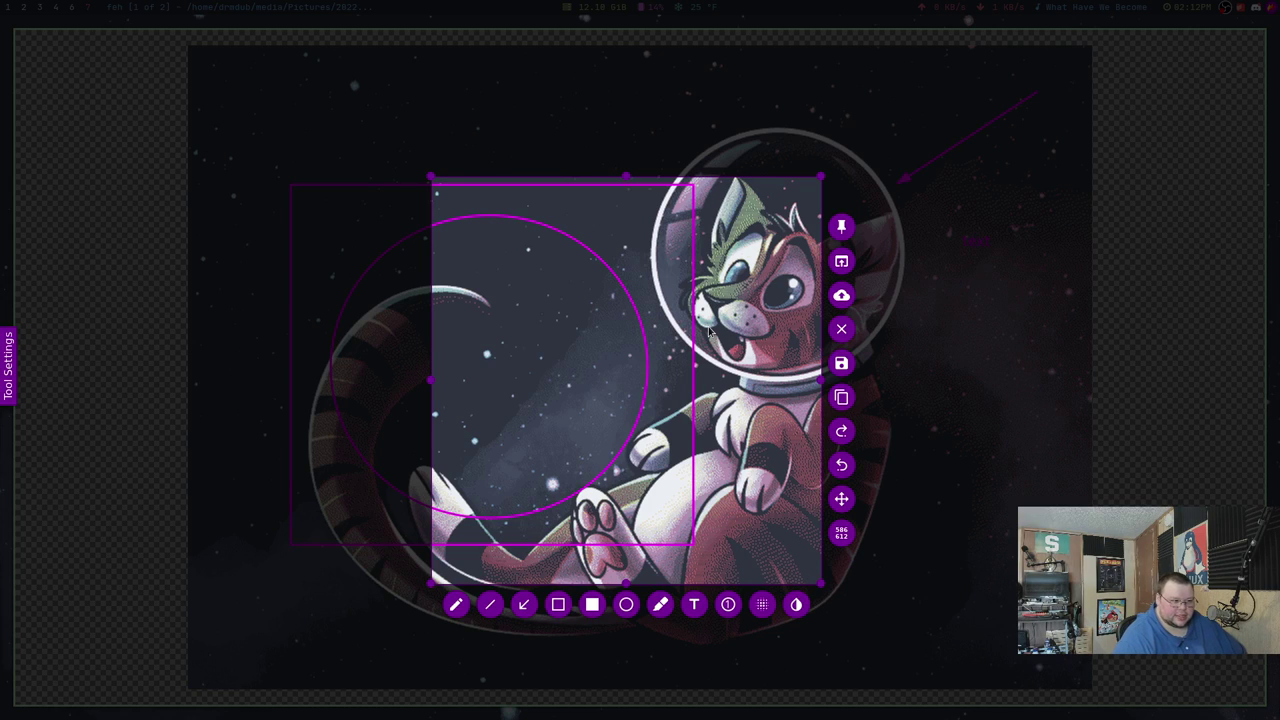
drag(624, 306, 660, 294)
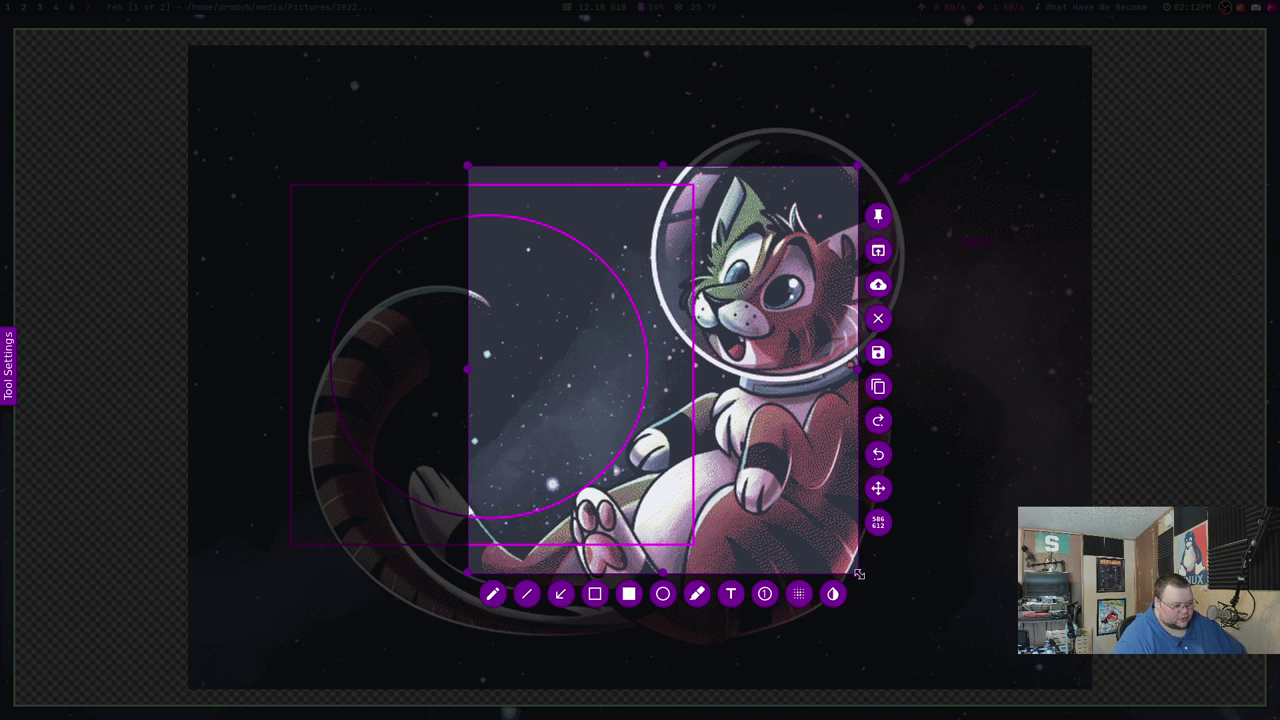
Step: Resize the selection several times from its lower corner, ending at about 914 × 250 pixels, and leave the capture
drag(857, 572, 597, 293)
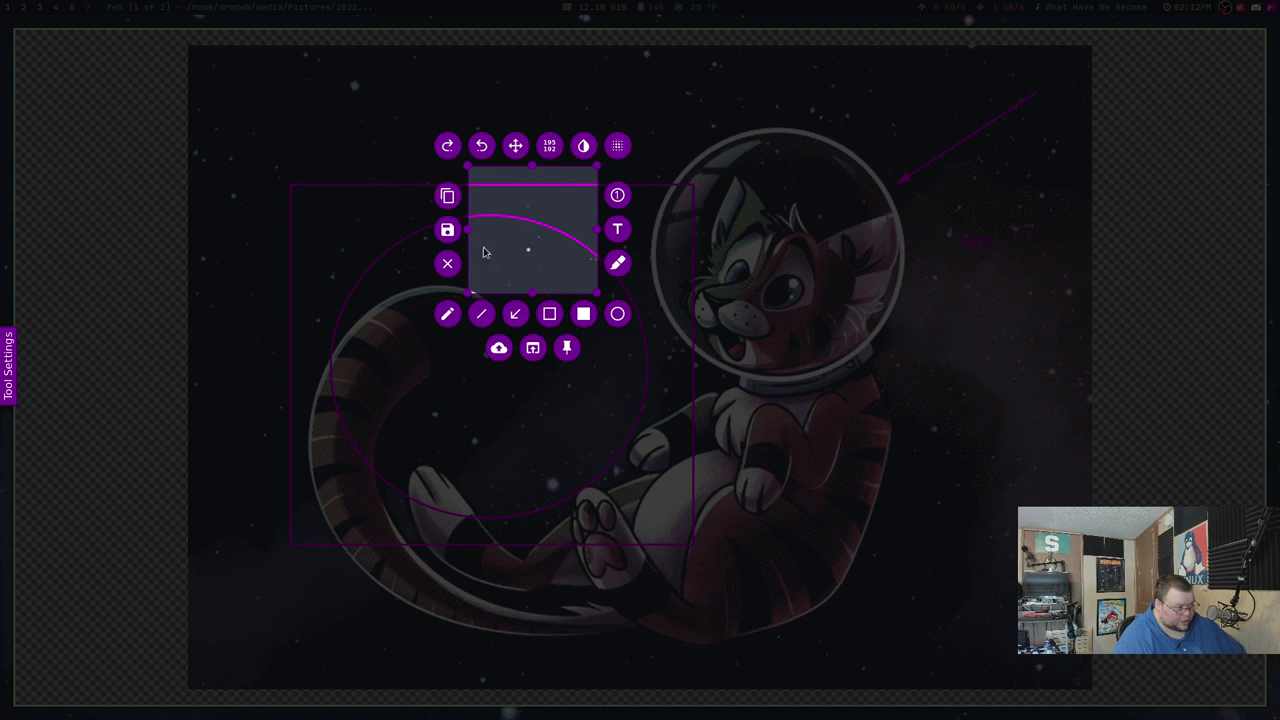
drag(597, 293, 1093, 636)
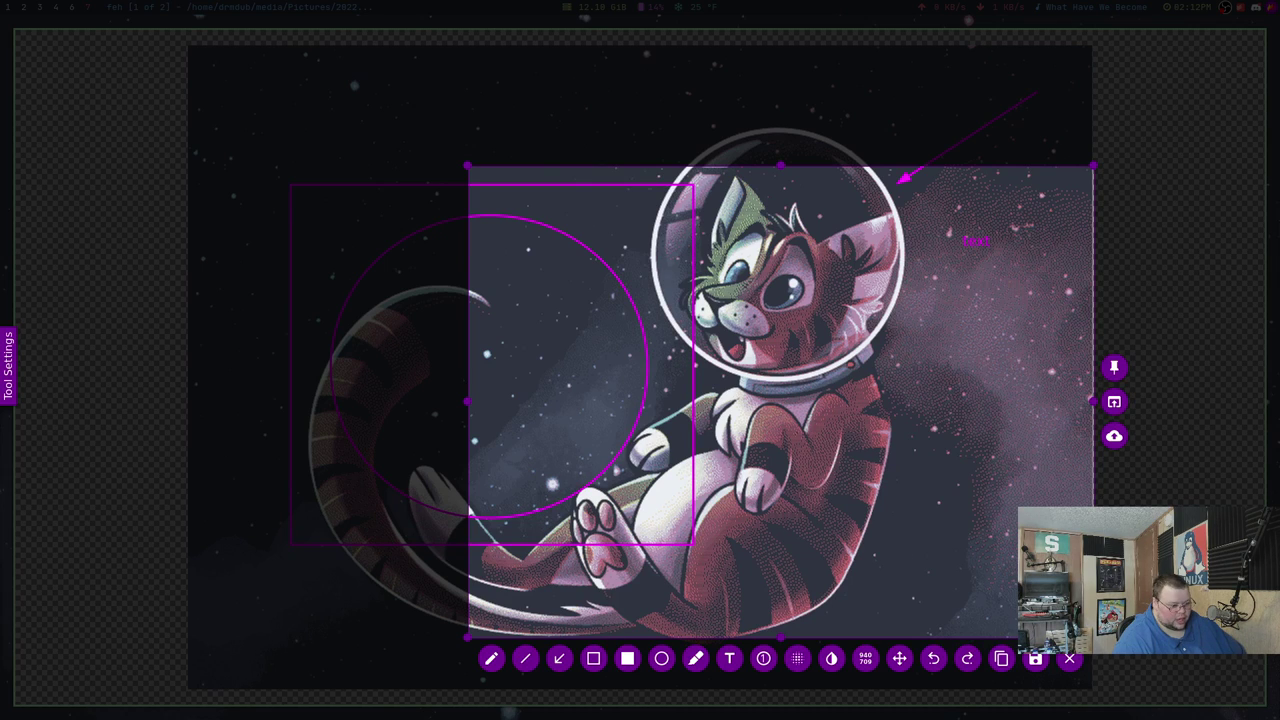
drag(1093, 636, 781, 436)
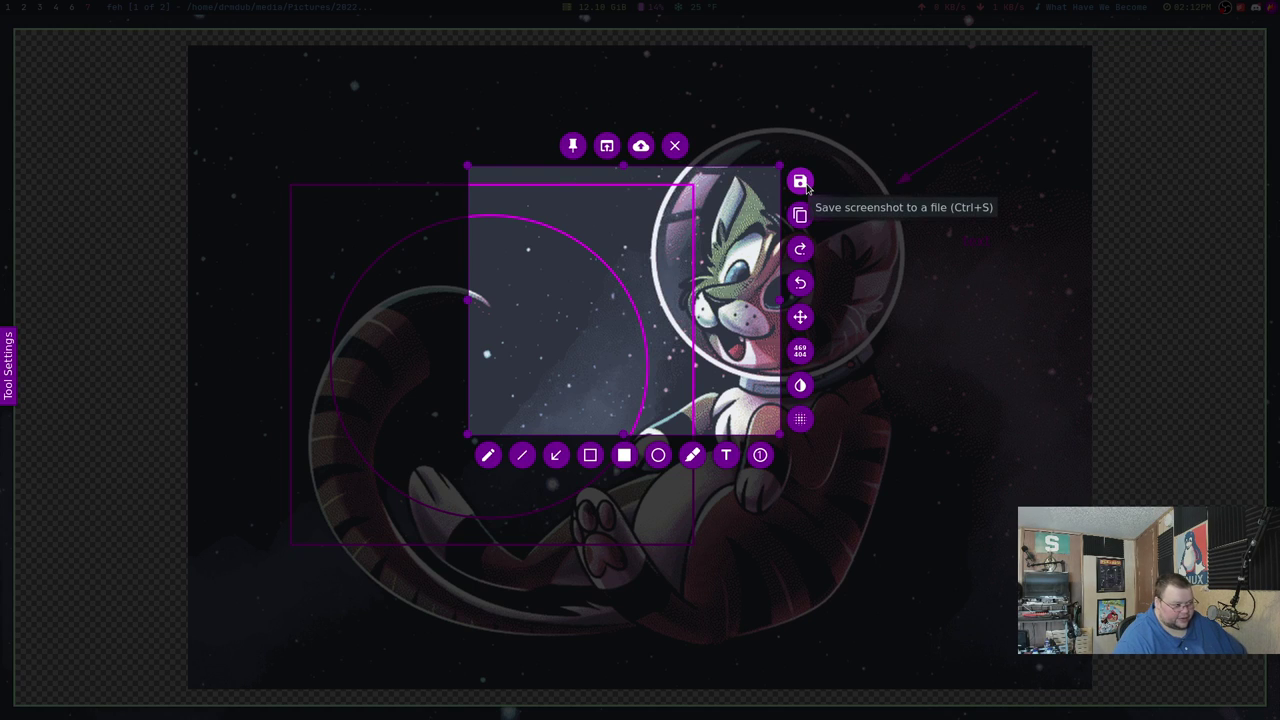
drag(781, 436, 1076, 332)
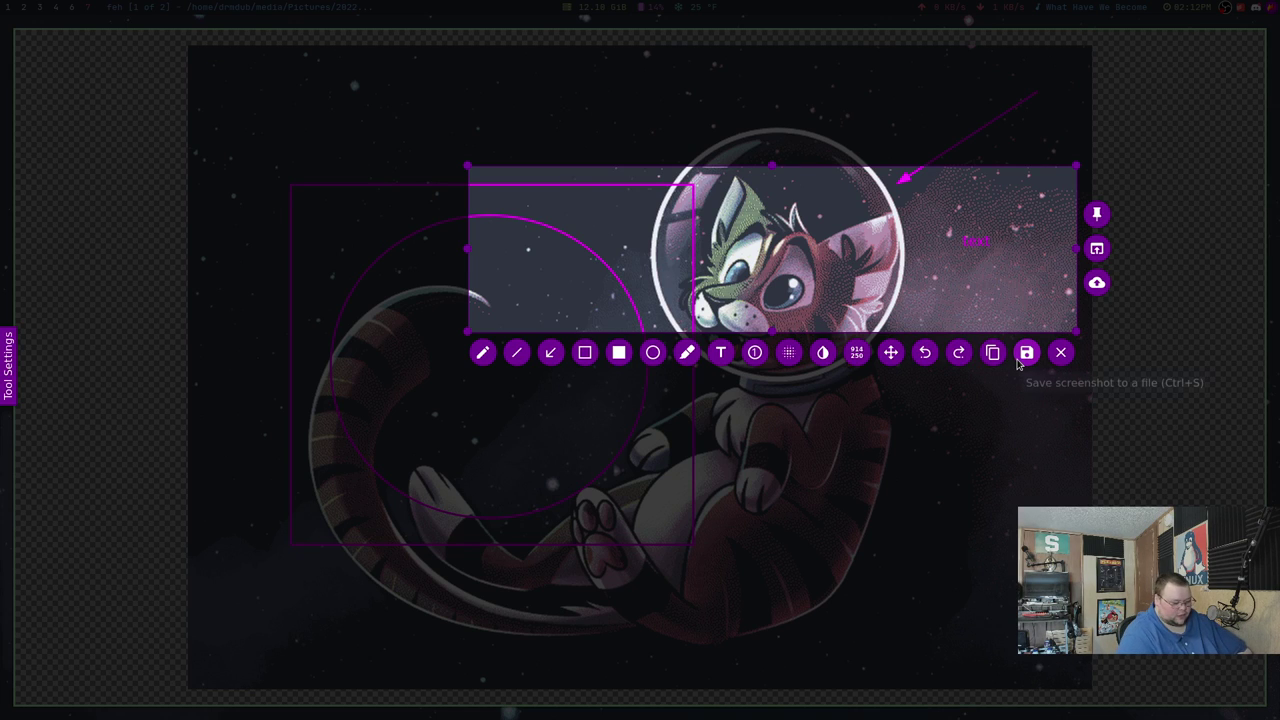
click(1018, 360)
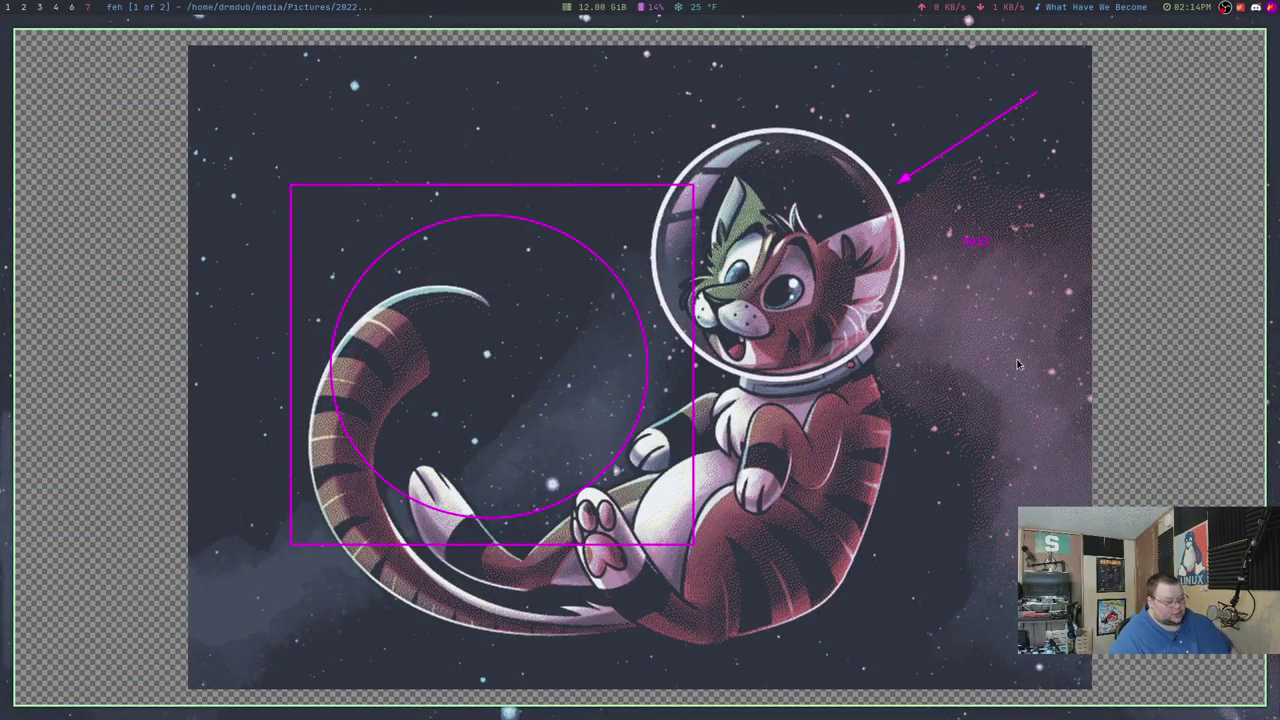
Step: Close the image viewer and run flameshot gui in a new terminal, leaving the capture without selecting a region
key(q)
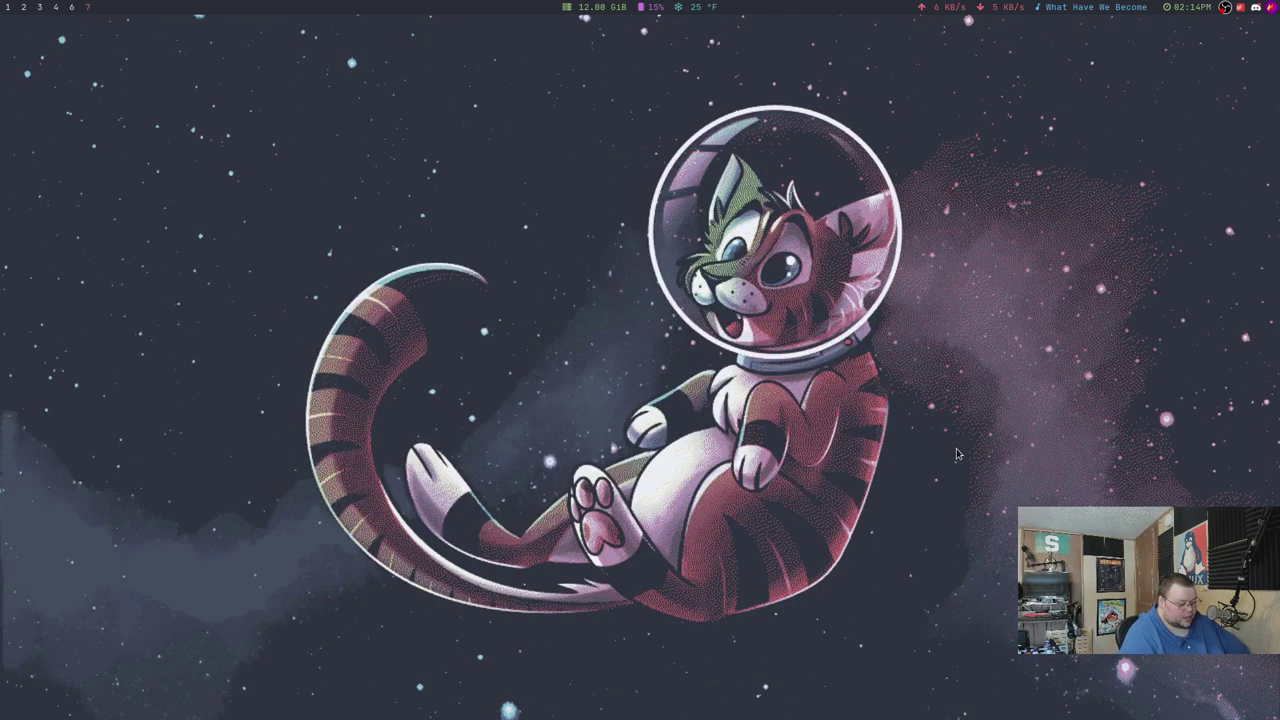
key(super+Return)
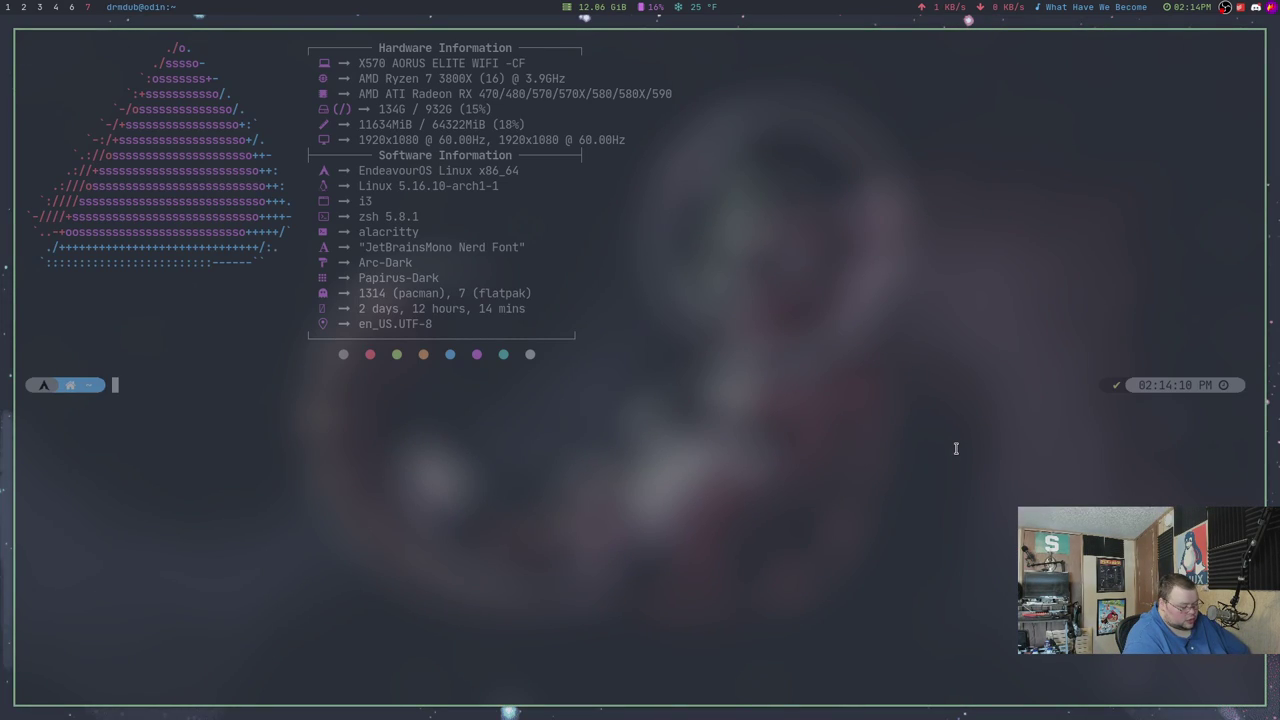
text(flame)
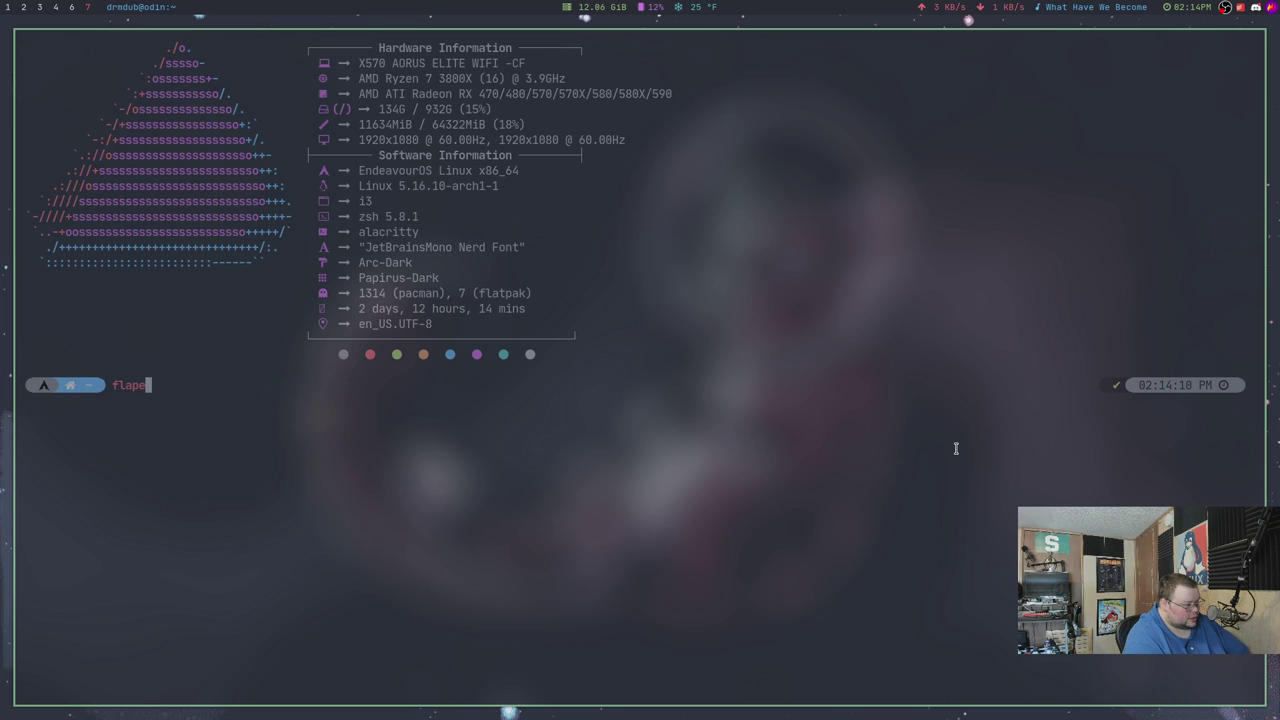
text(shot gui)
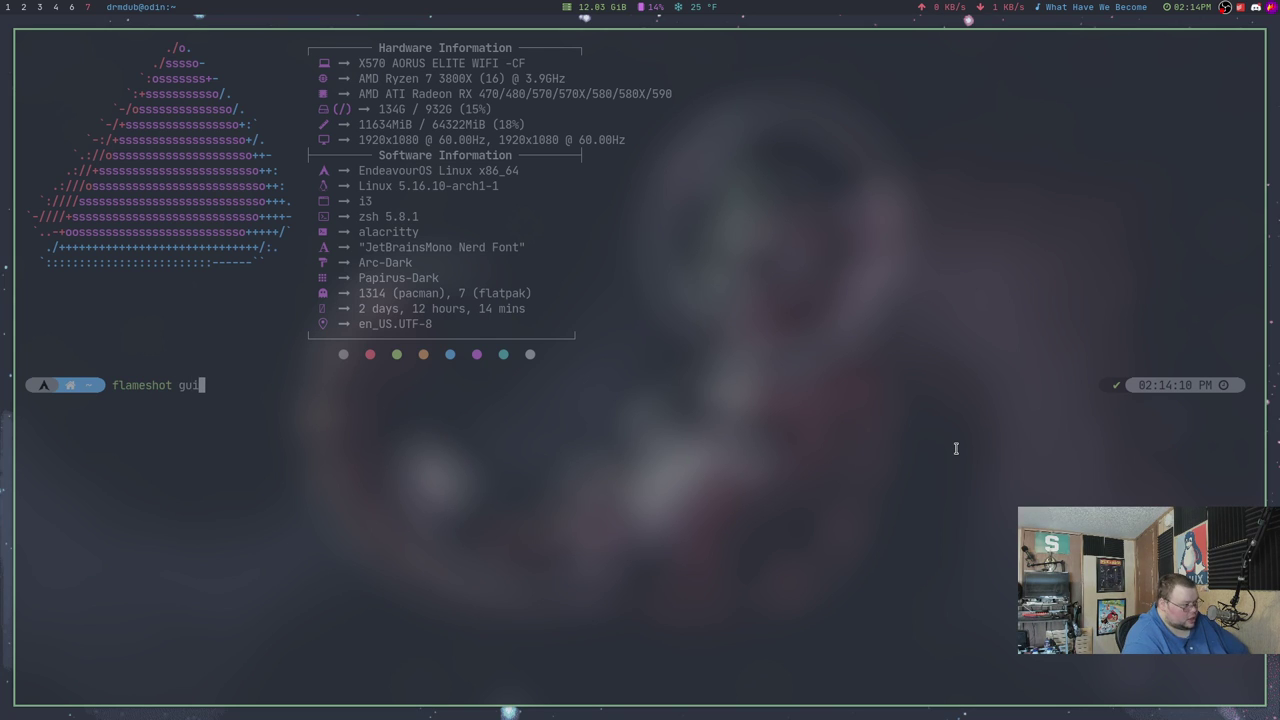
key(Return)
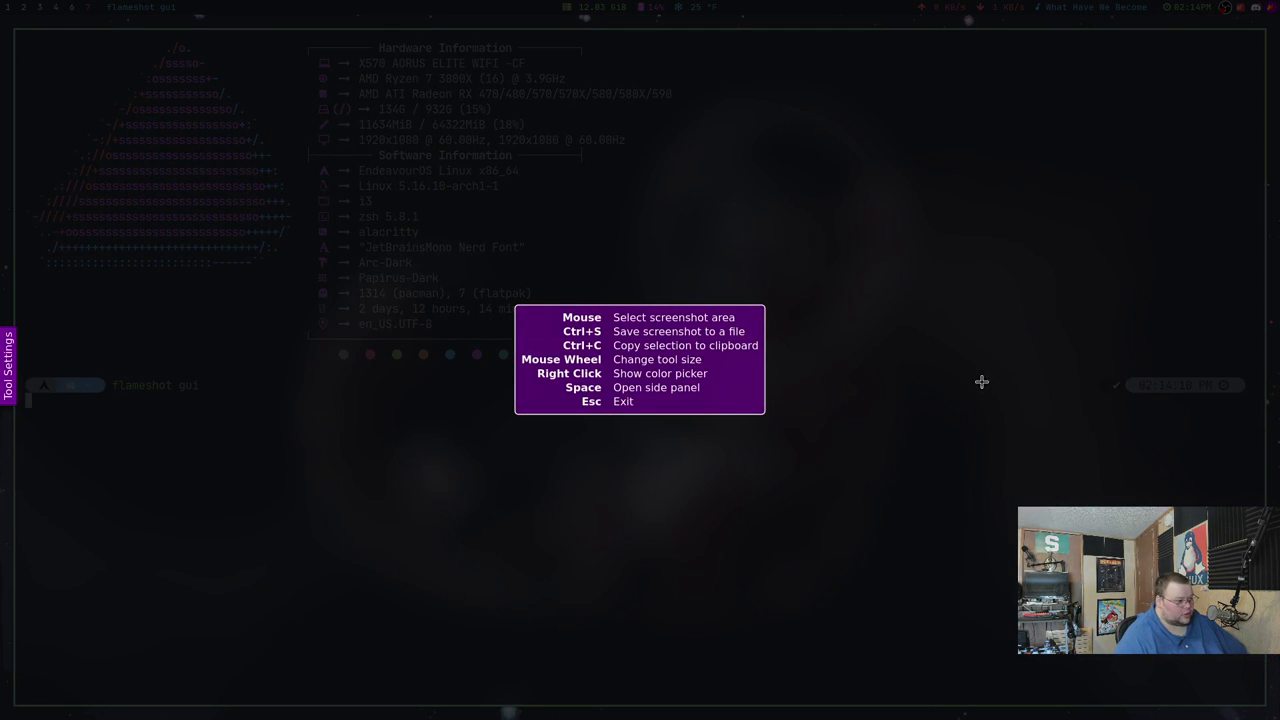
key(Escape)
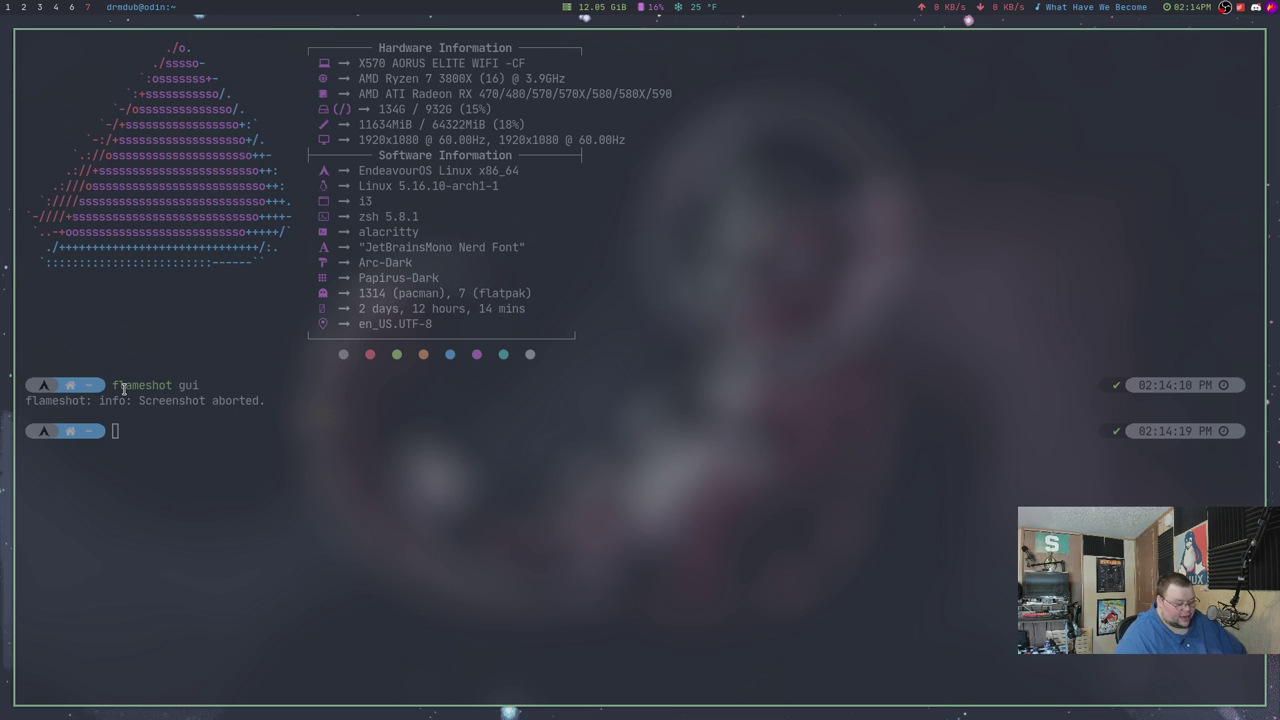
Step: Start a capture directly and leave it without a selection, and look up flameshot in the application launcher
key(Print)
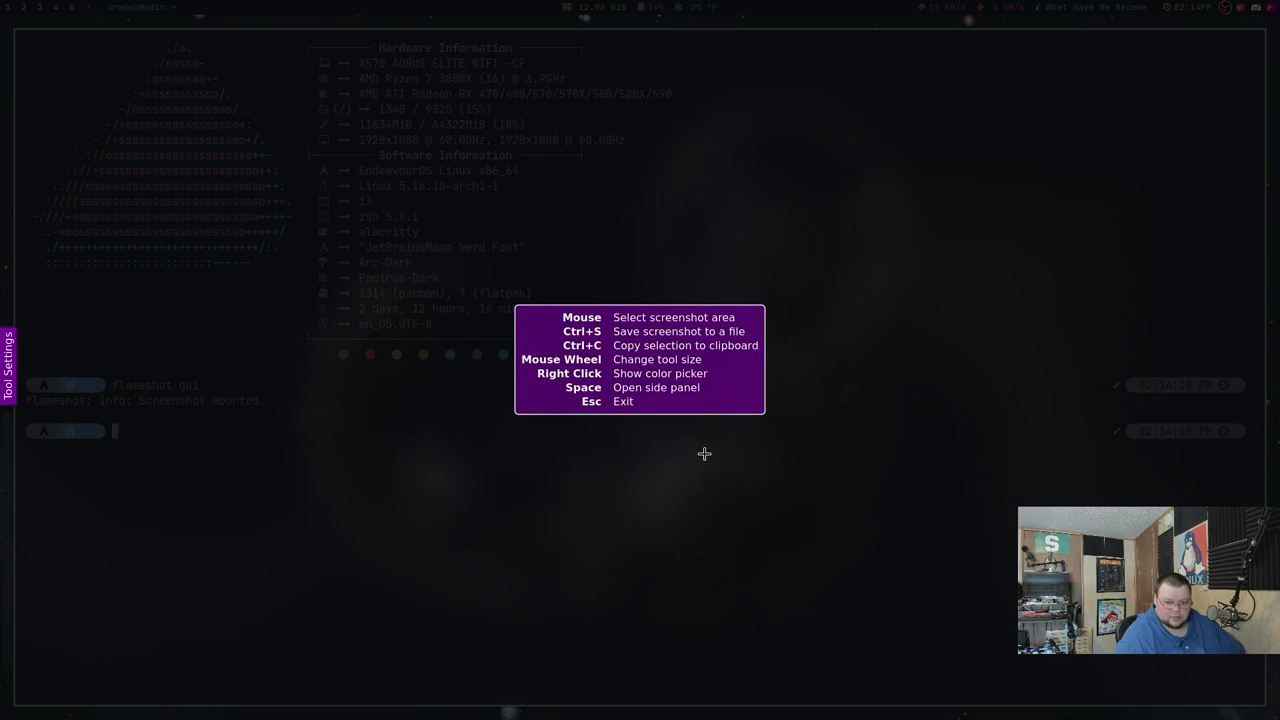
key(Escape)
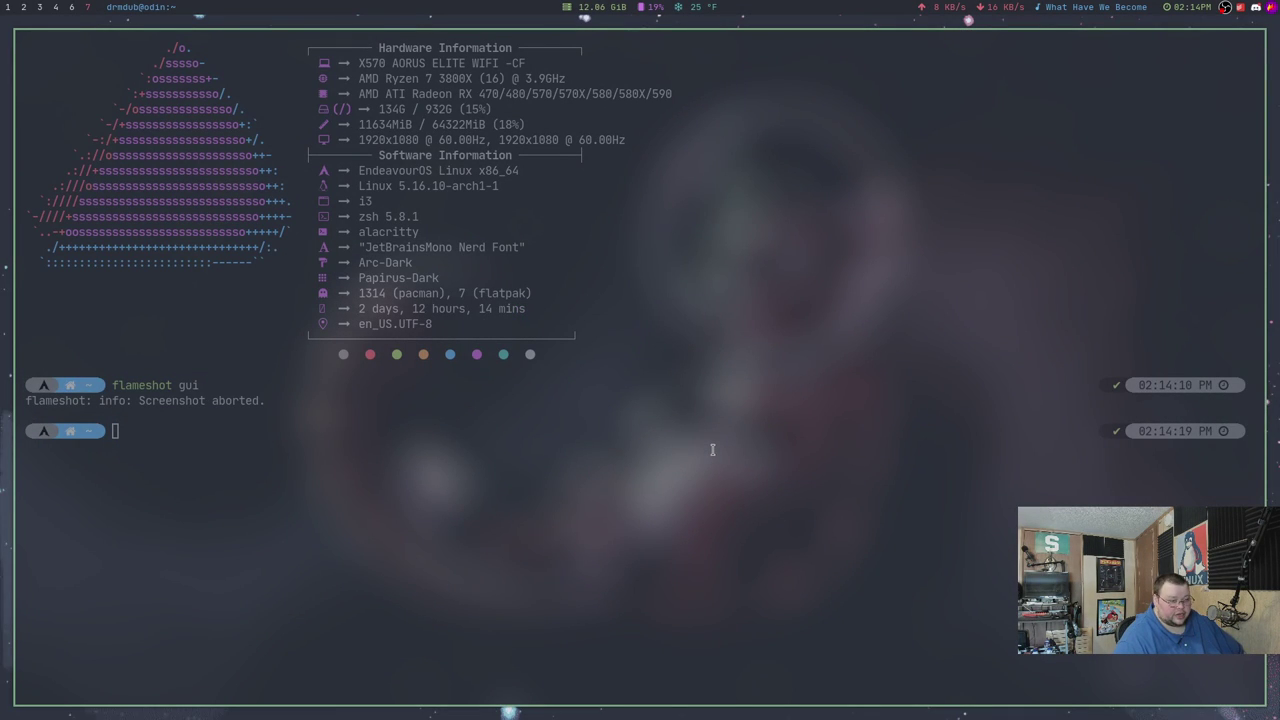
key(super+d)
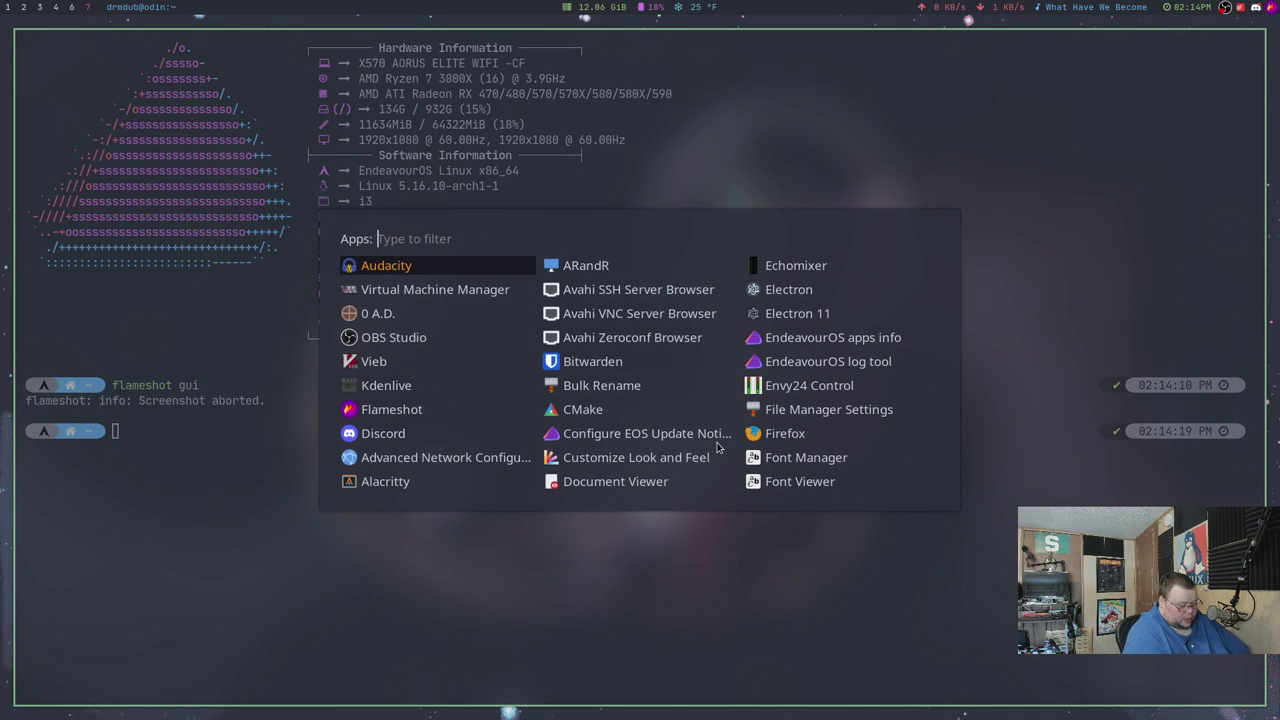
text(flameshot)
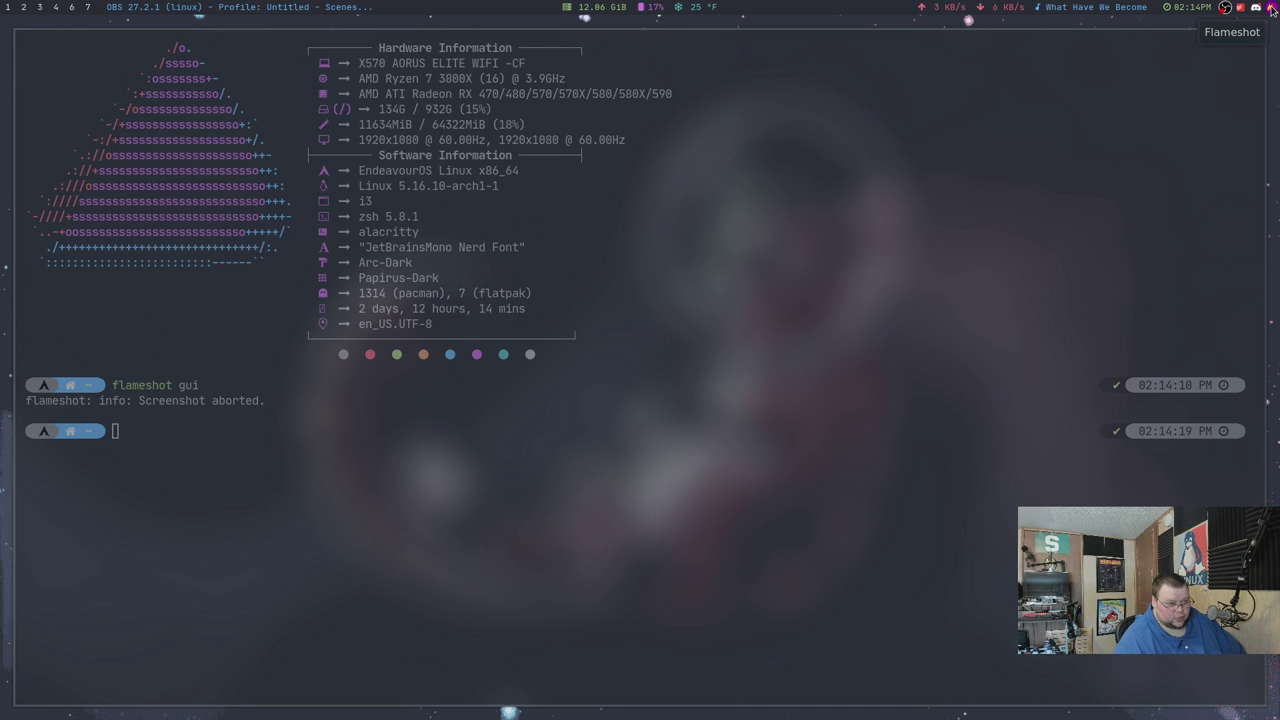
Step: Start a capture from Flameshot in the system tray, select a region over the terminal's software information and leave the capture
click(1271, 8)
drag(283, 118, 795, 476)
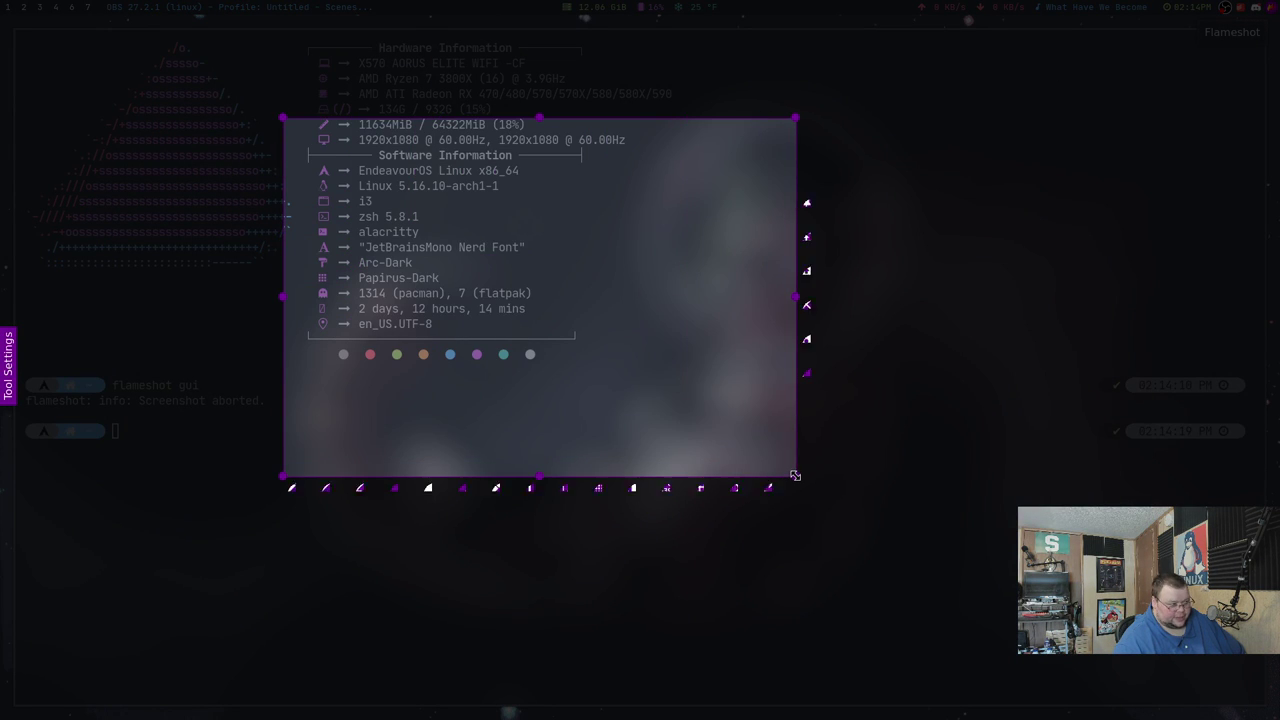
key(Escape)
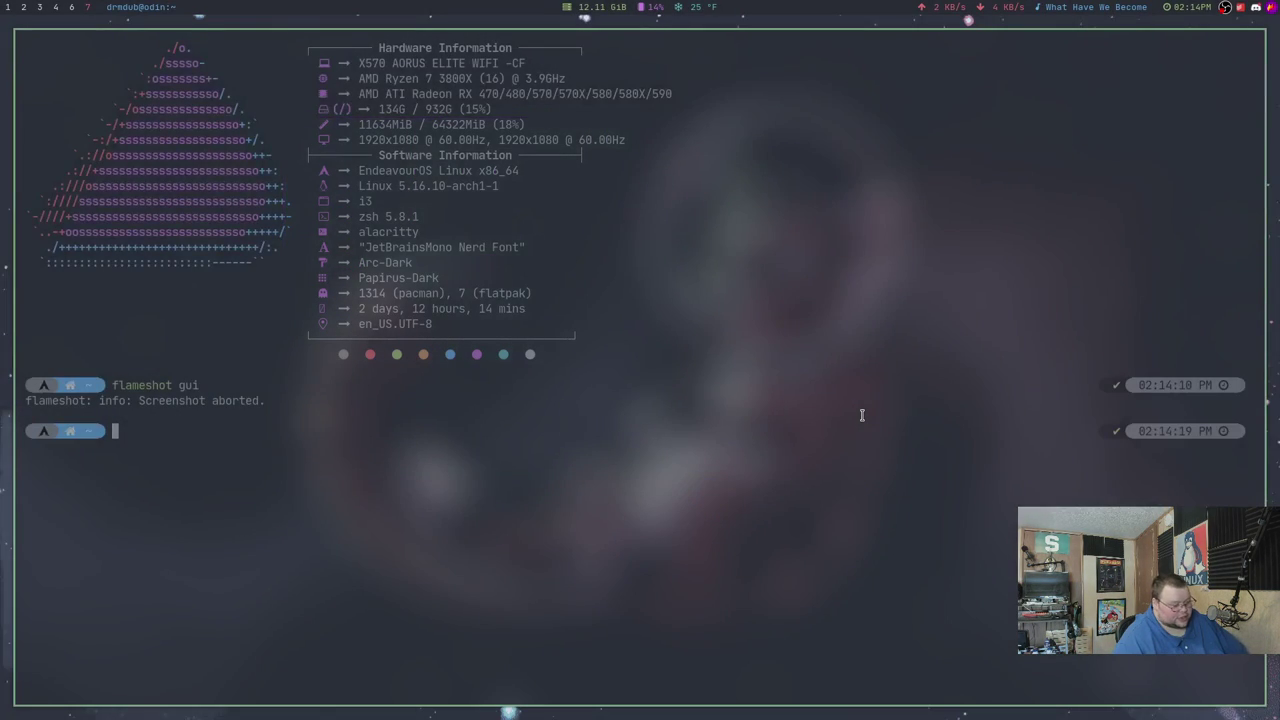